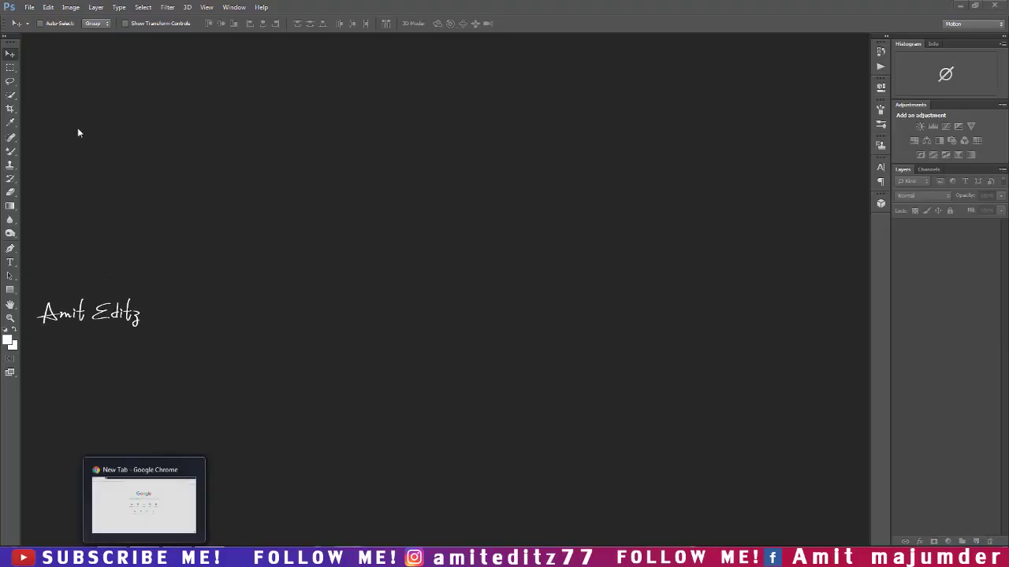
# - Open xvgdfdhfg copyaaa.jpg, dock it as a tab and duplicate its Background layer
pyautogui.click(29, 7)
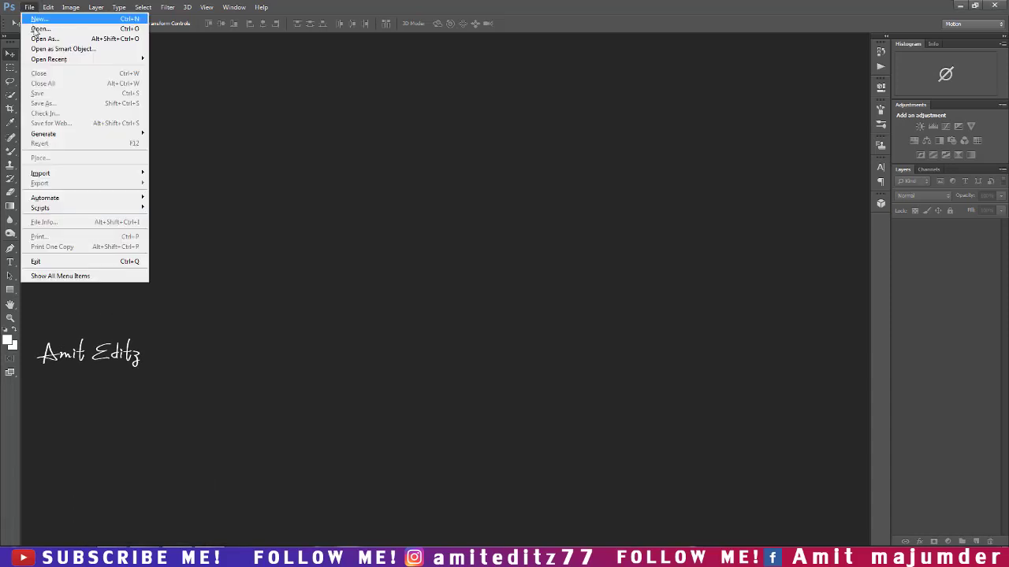
pyautogui.click(36, 32)
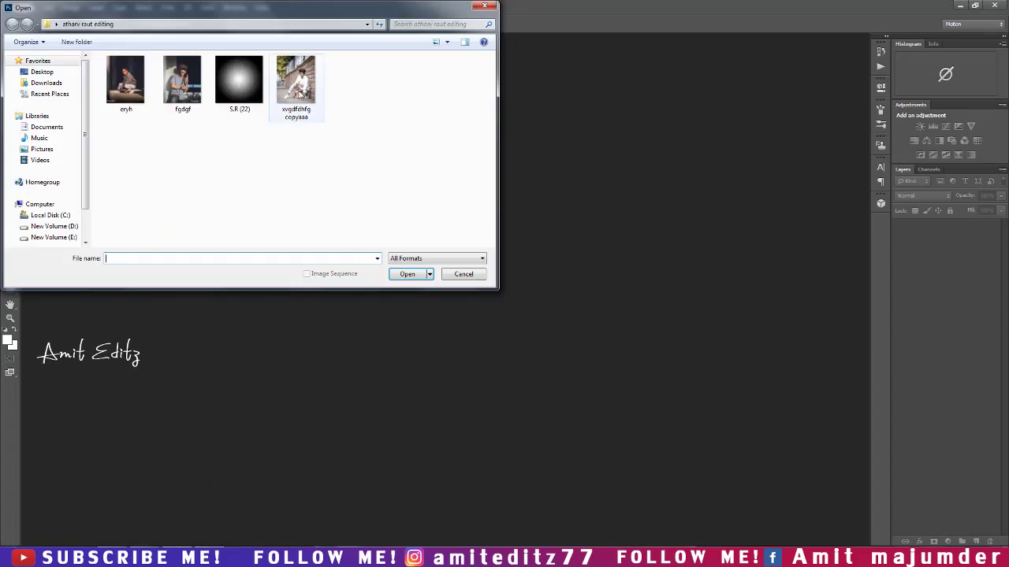
pyautogui.click(295, 82)
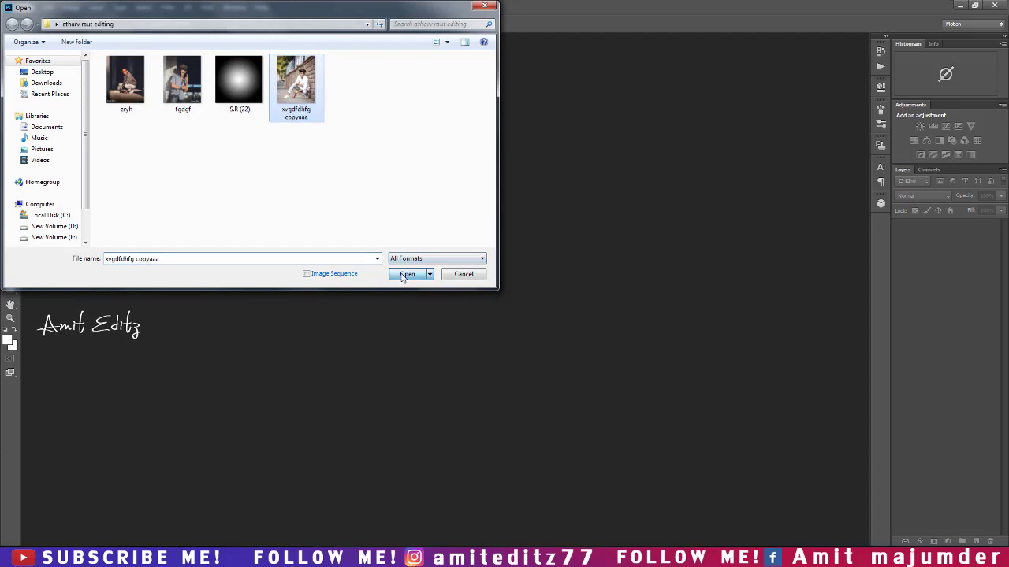
pyautogui.click(405, 276)
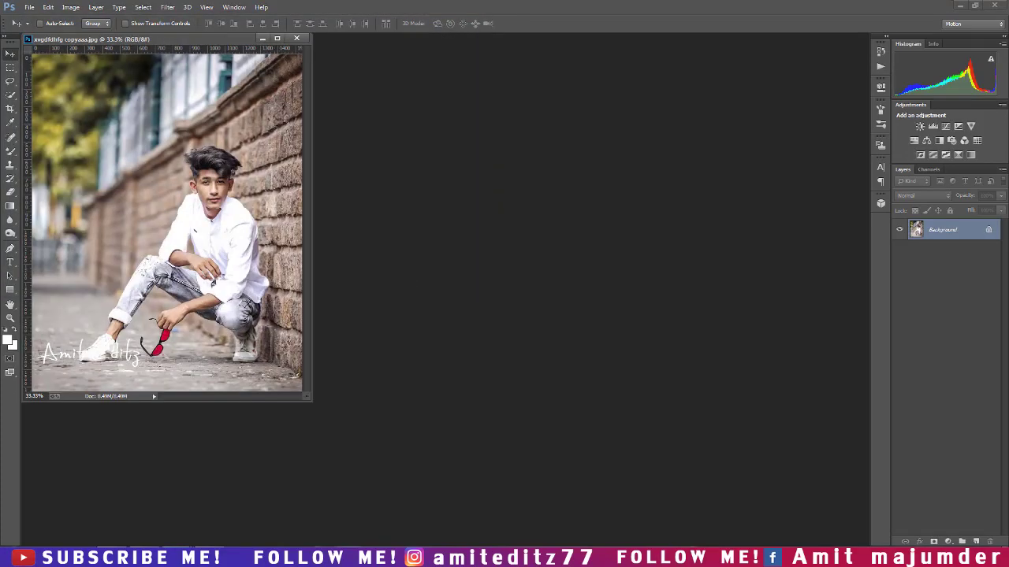
pyautogui.moveTo(229, 39); pyautogui.dragTo(303, 40)
pyautogui.moveTo(943, 230)
pyautogui.mouseDown()
pyautogui.moveTo(986, 497)
pyautogui.moveTo(975, 542)
pyautogui.mouseUp()
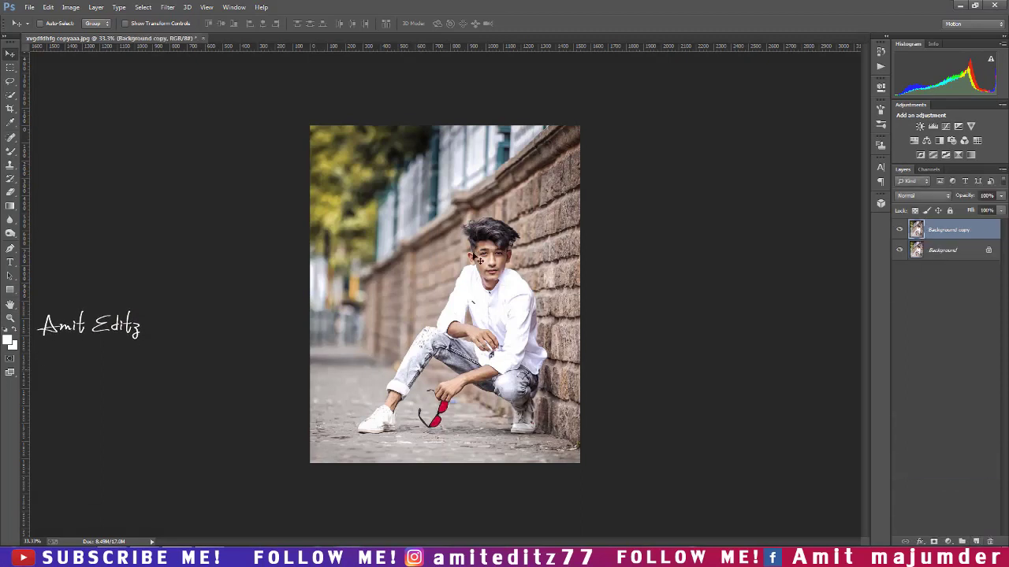
# - In the Camera Raw filter, set Contrast to +35 and Exposure to -0.30
pyautogui.click(167, 7)
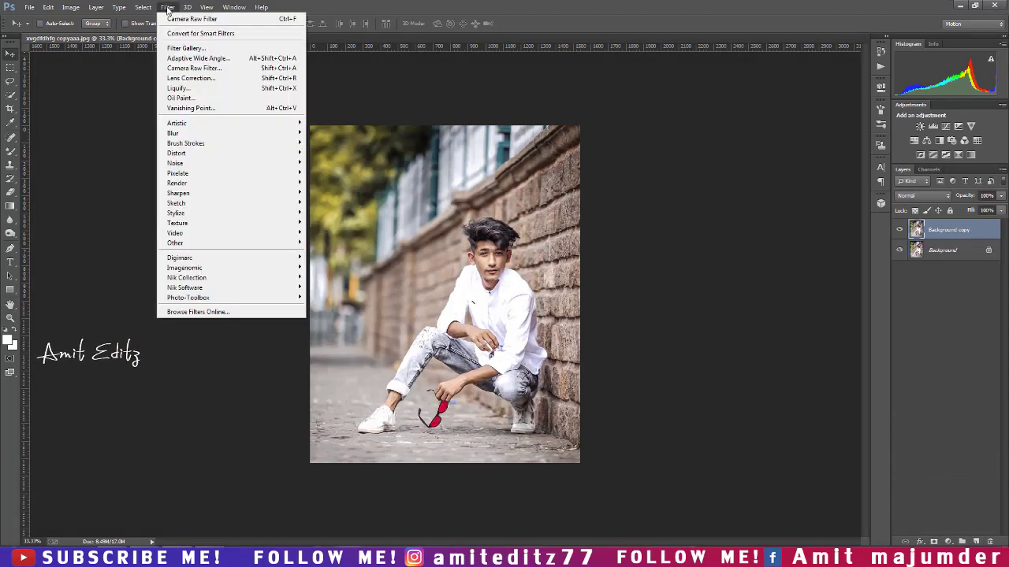
pyautogui.click(173, 68)
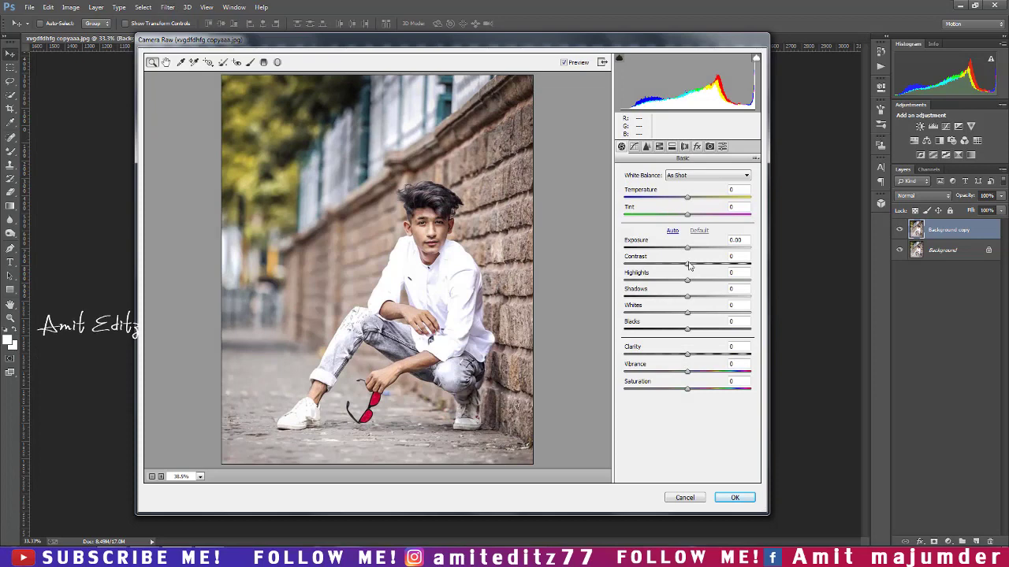
pyautogui.moveTo(688, 260); pyautogui.dragTo(697, 265)
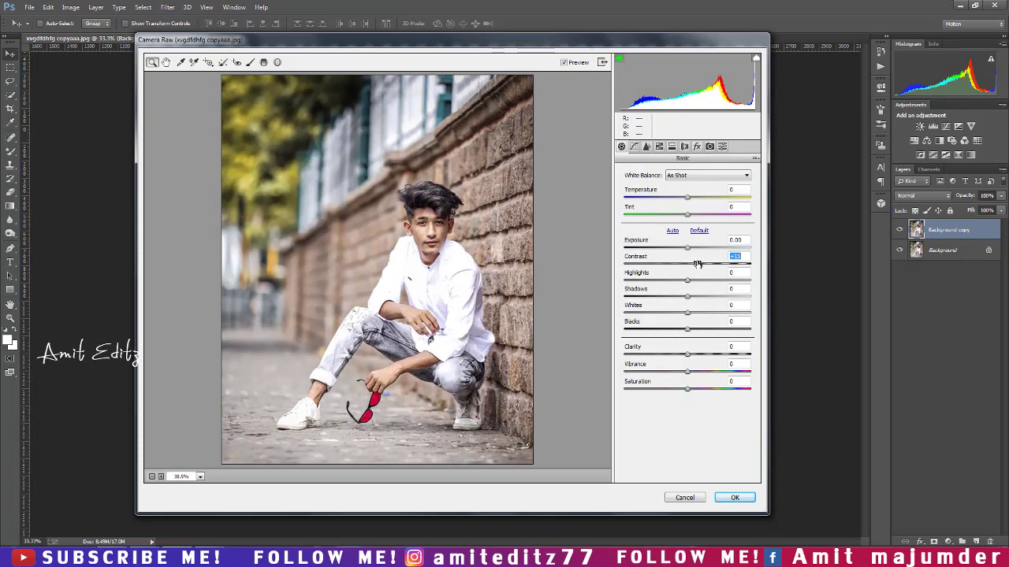
pyautogui.moveTo(697, 265); pyautogui.dragTo(711, 269)
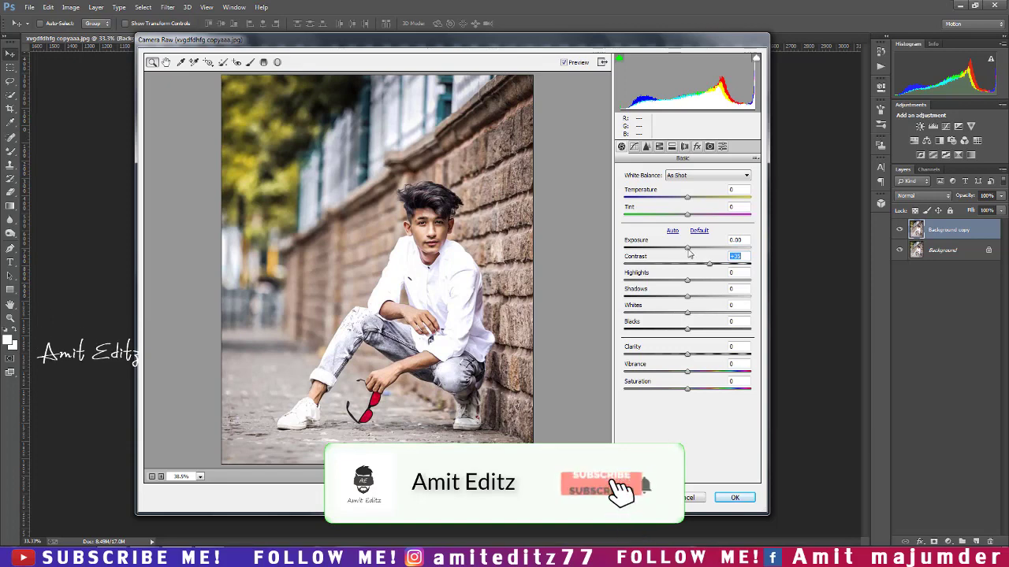
pyautogui.moveTo(688, 251); pyautogui.dragTo(685, 251)
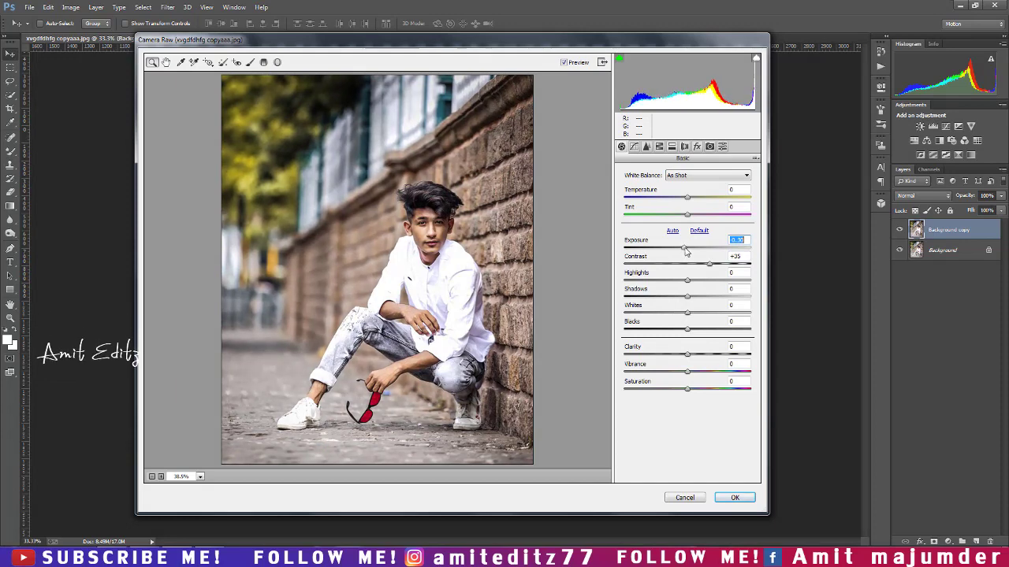
# - Set Shadows +13, Whites -24, Highlights -22, Blacks +10, Clarity +8 and Vibrance +15
pyautogui.moveTo(692, 298); pyautogui.dragTo(696, 297)
pyautogui.moveTo(687, 313)
pyautogui.mouseDown()
pyautogui.moveTo(672, 313)
pyautogui.moveTo(693, 280)
pyautogui.moveTo(673, 282)
pyautogui.mouseUp()
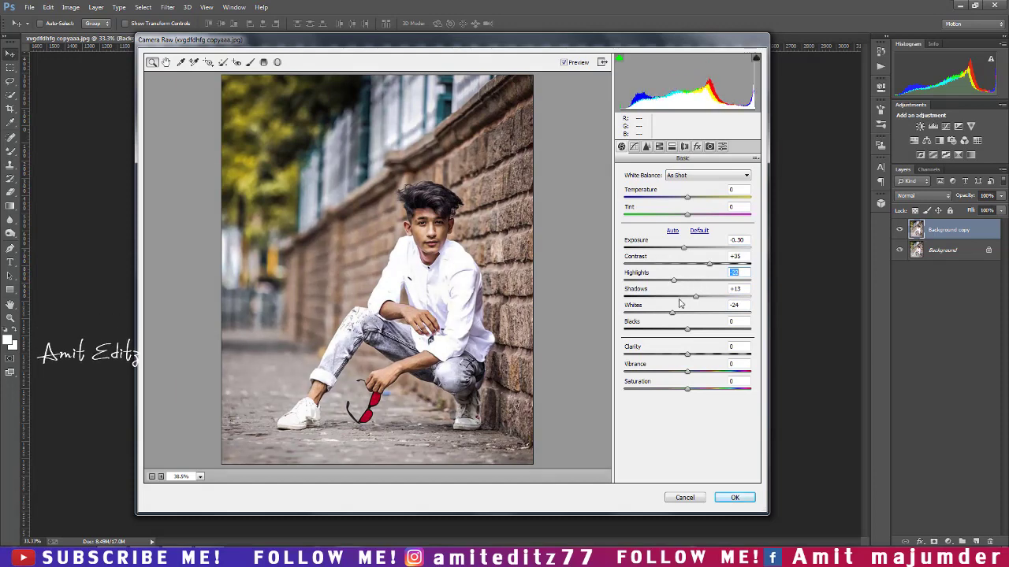
pyautogui.moveTo(687, 328); pyautogui.dragTo(696, 359)
pyautogui.click(688, 356)
pyautogui.click(686, 389)
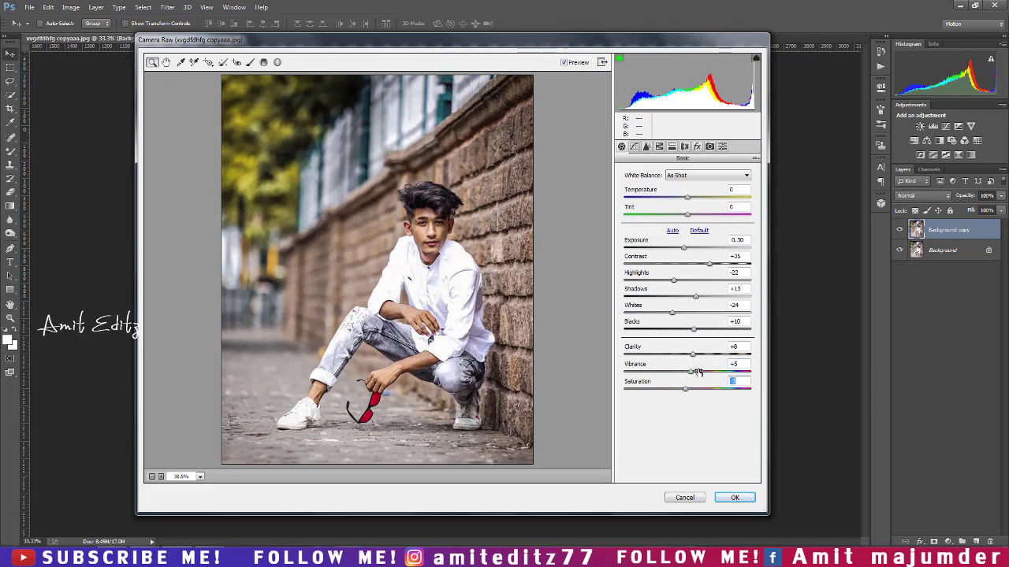
pyautogui.moveTo(692, 371); pyautogui.dragTo(697, 370)
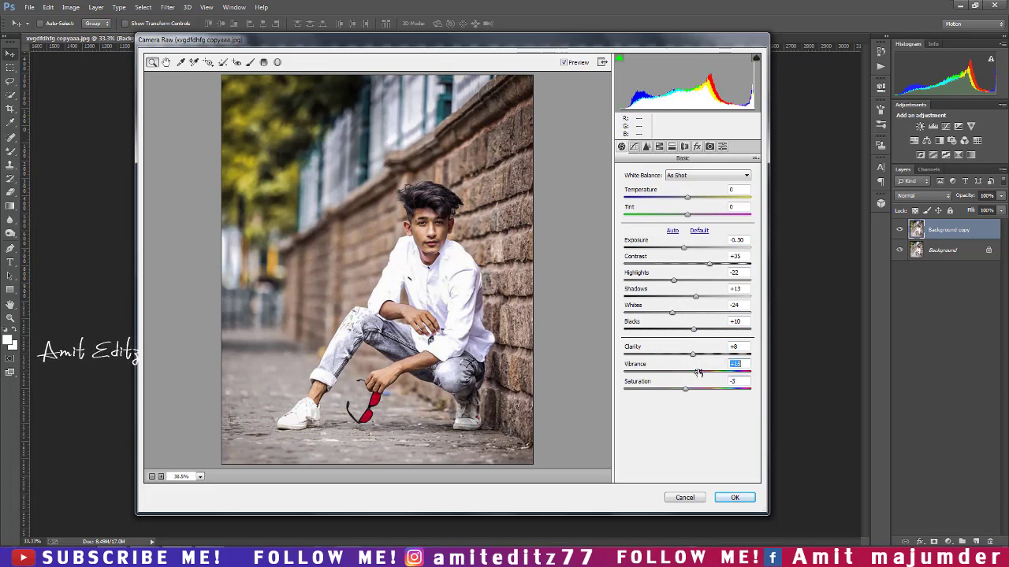
pyautogui.click(659, 148)
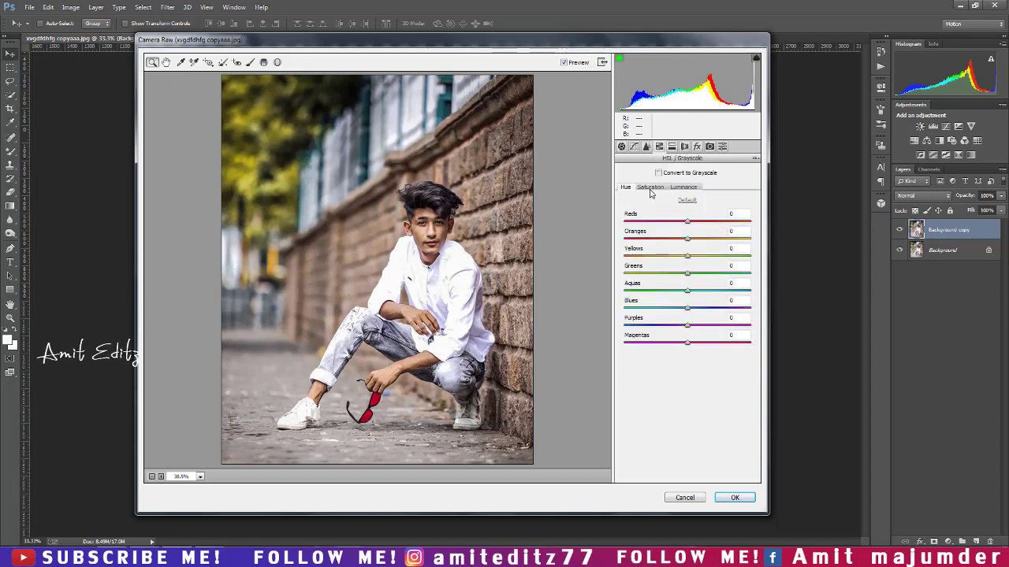
# - Set Yellows, Greens and Aquas saturation to -100, then adjust the Aquas hue
pyautogui.click(650, 187)
pyautogui.moveTo(651, 256); pyautogui.dragTo(619, 257)
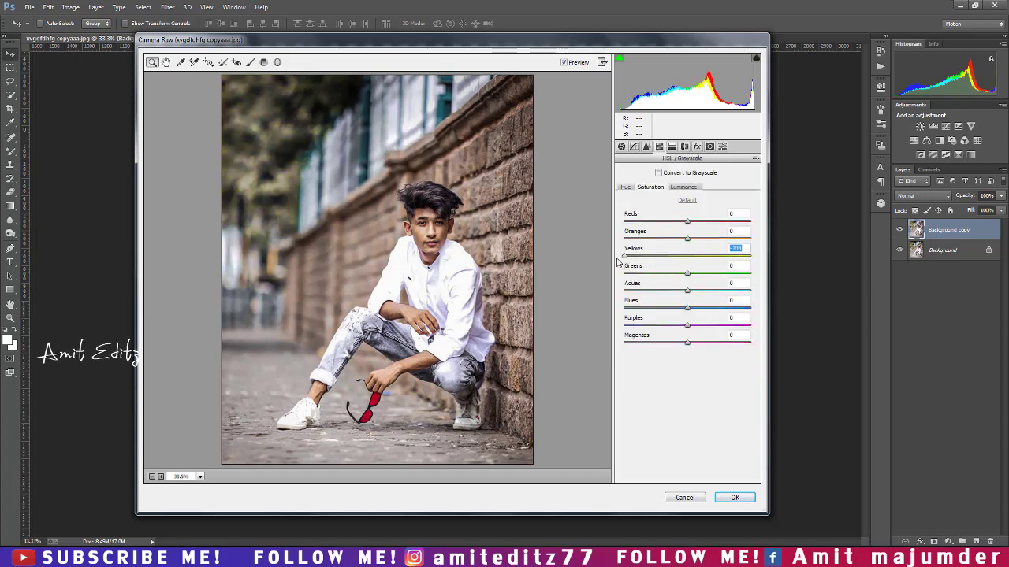
pyautogui.press('Tab')
pyautogui.write('-100')
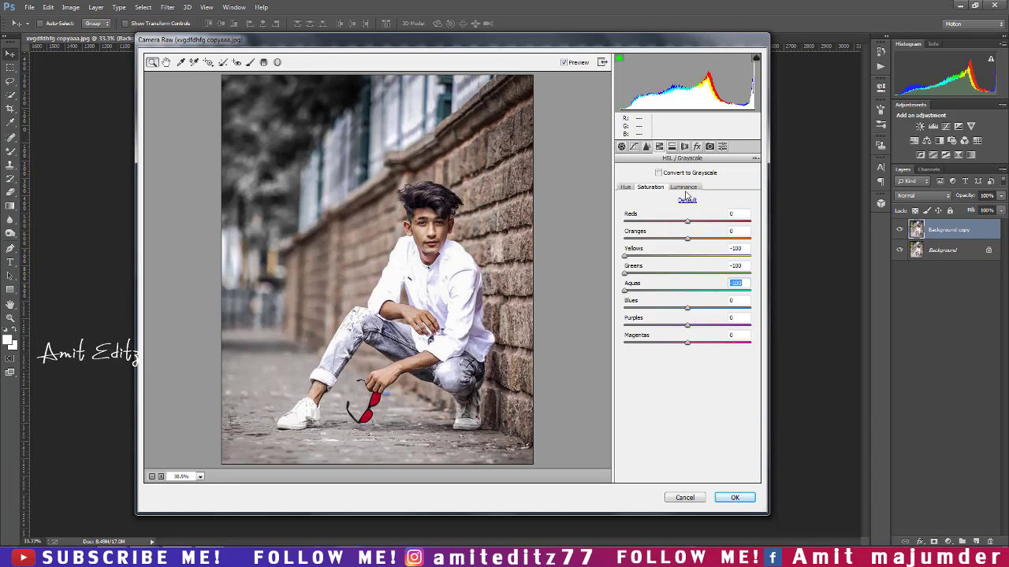
pyautogui.click(626, 189)
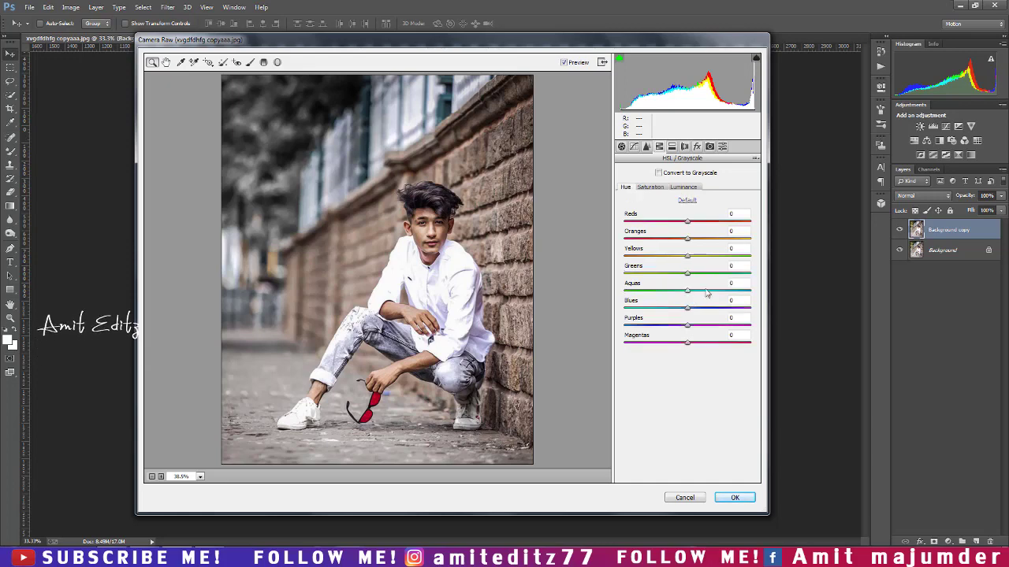
pyautogui.moveTo(687, 291); pyautogui.dragTo(623, 291)
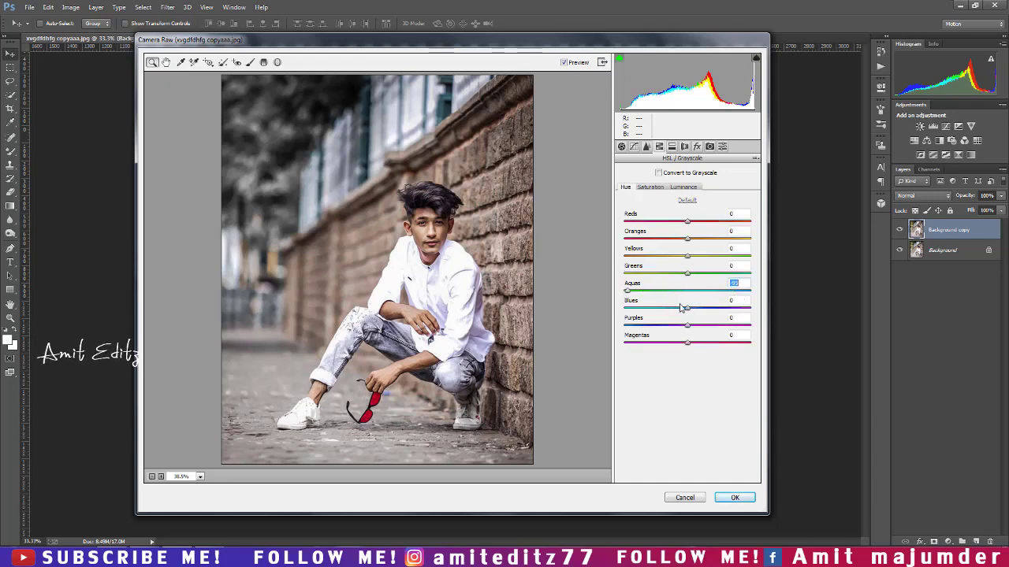
pyautogui.write('5')
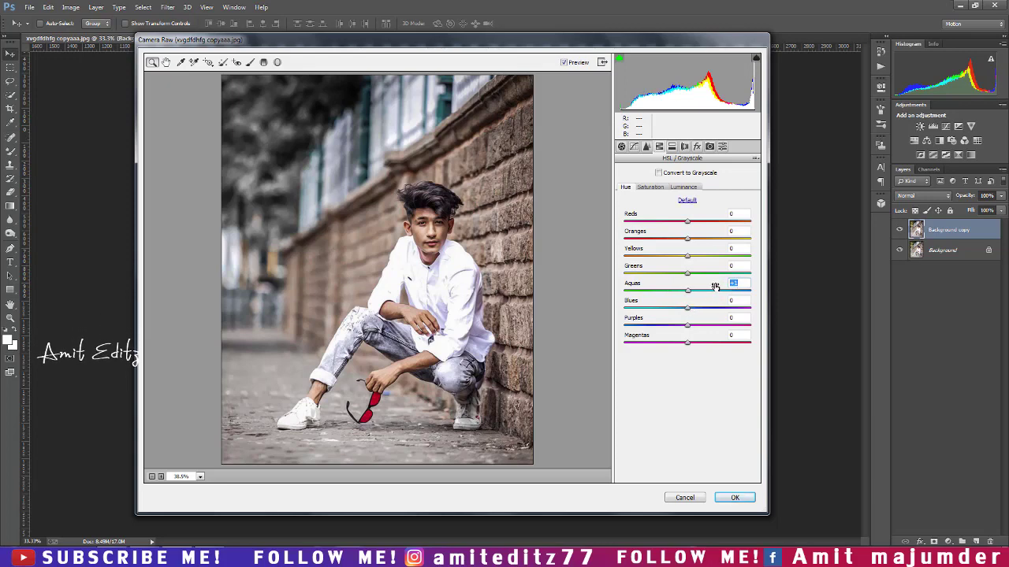
pyautogui.write('0')
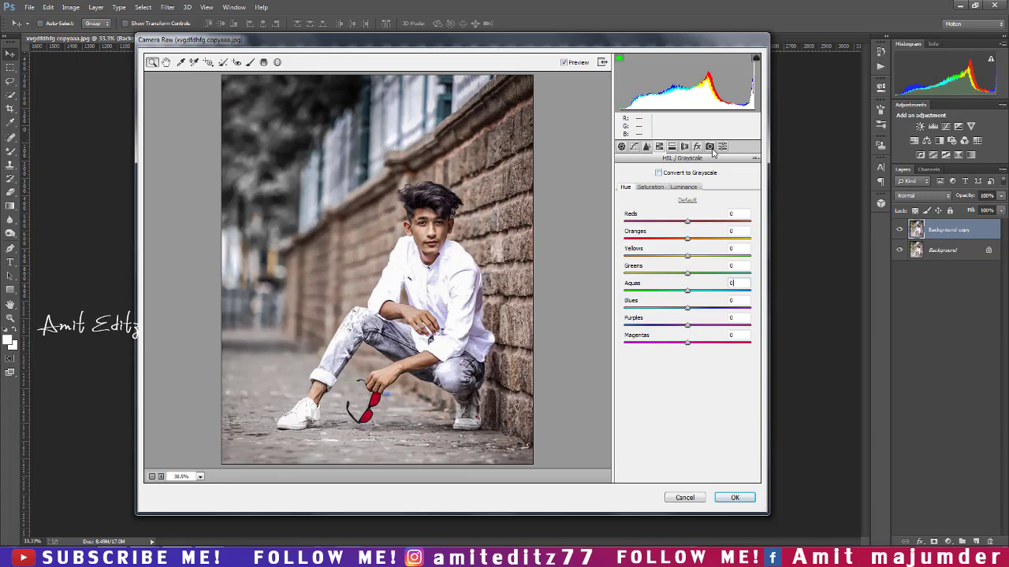
# - Give Blue Primary saturation +23 and add a -17 post-crop vignette
pyautogui.click(709, 146)
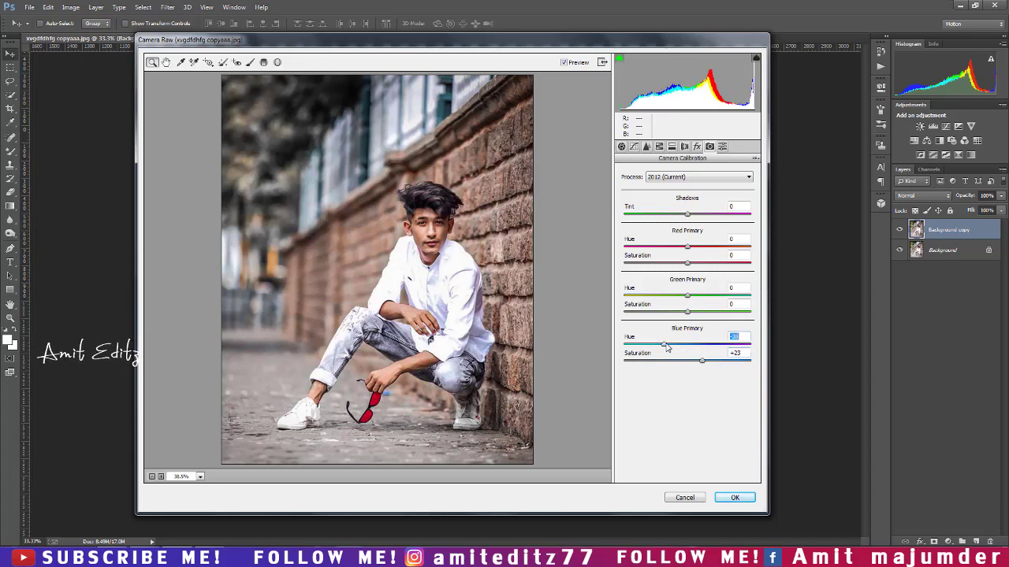
pyautogui.moveTo(677, 348); pyautogui.dragTo(684, 352)
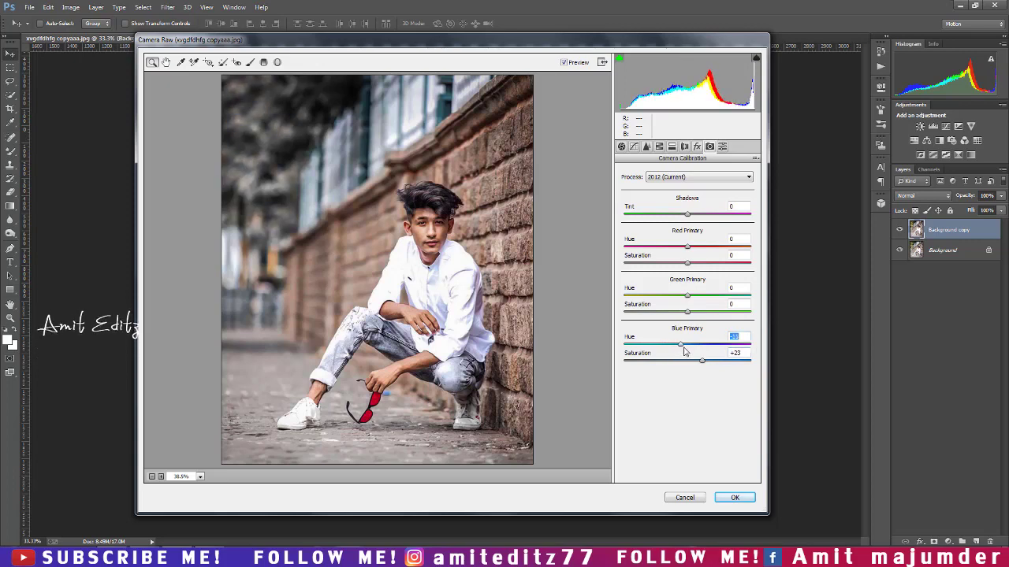
pyautogui.click(697, 146)
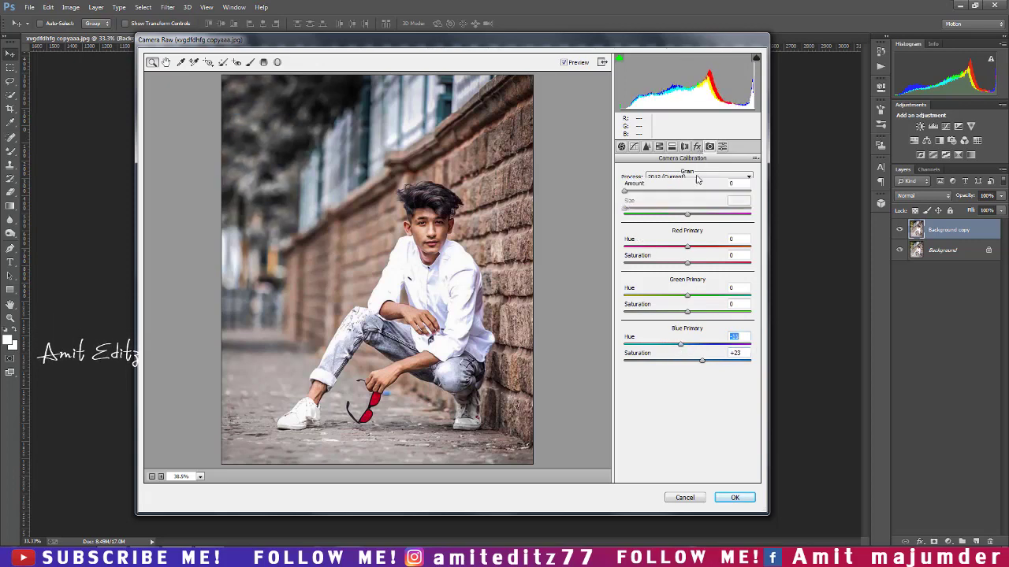
pyautogui.moveTo(684, 283); pyautogui.dragTo(673, 285)
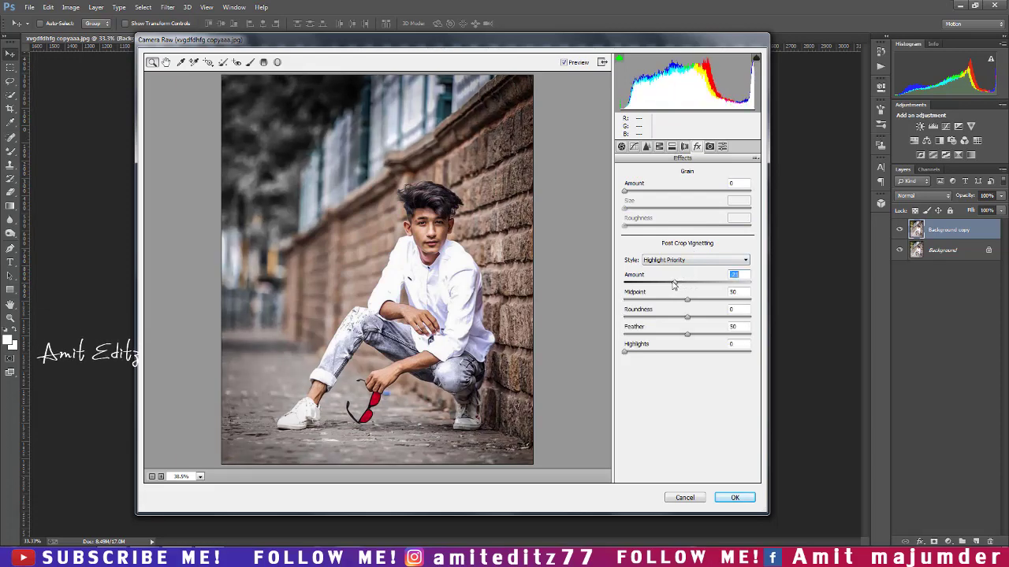
pyautogui.click(689, 299)
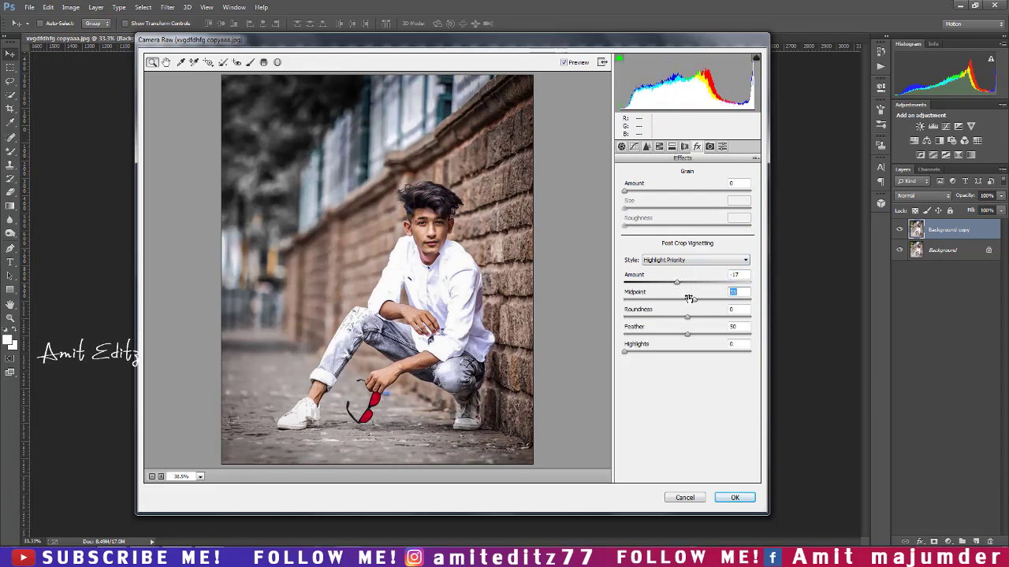
pyautogui.click(634, 146)
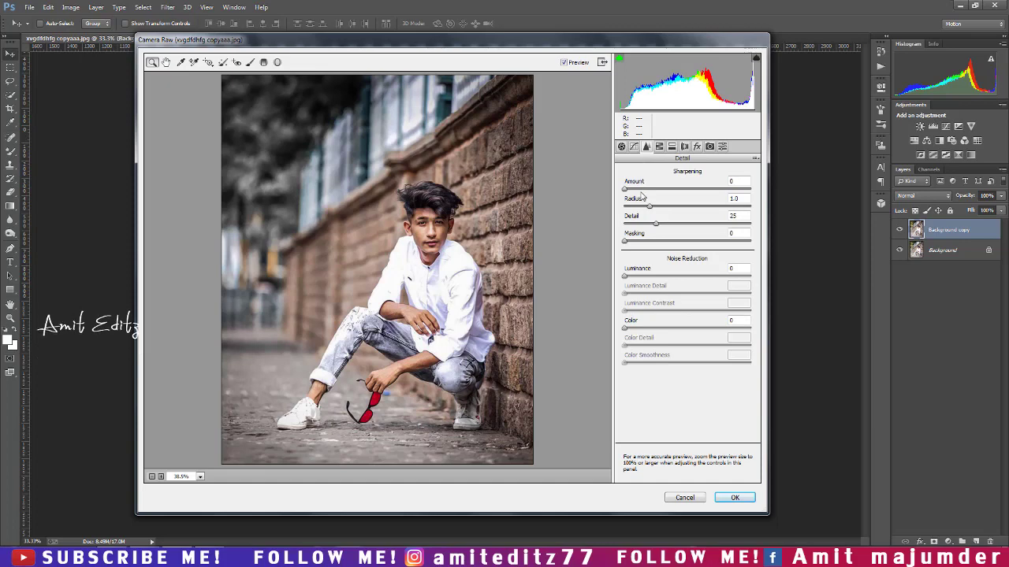
# - Lift the tone curve's black point to Input 18, Output 41 and set split-toning highlights hue to about 152
pyautogui.click(634, 147)
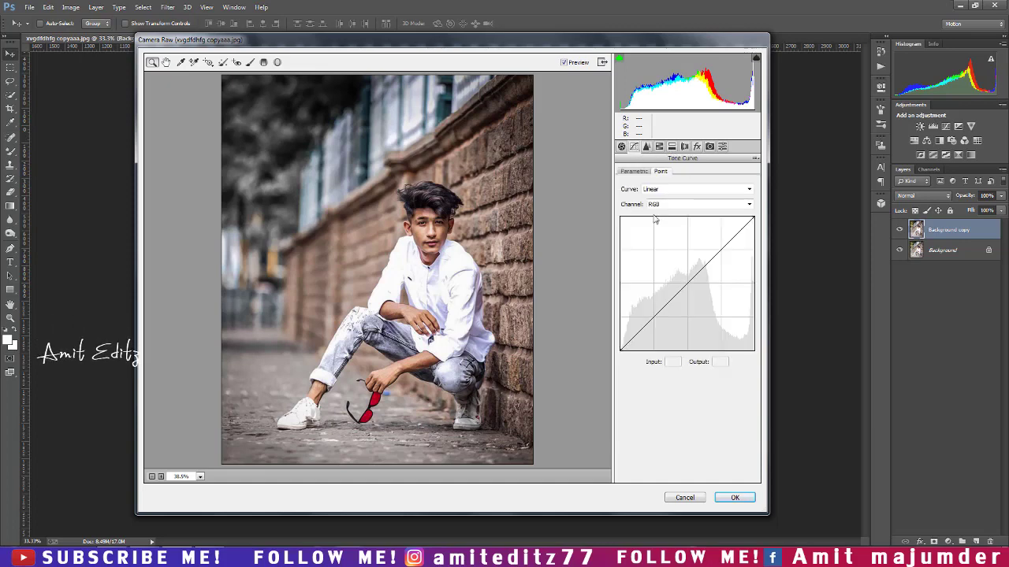
pyautogui.click(652, 318)
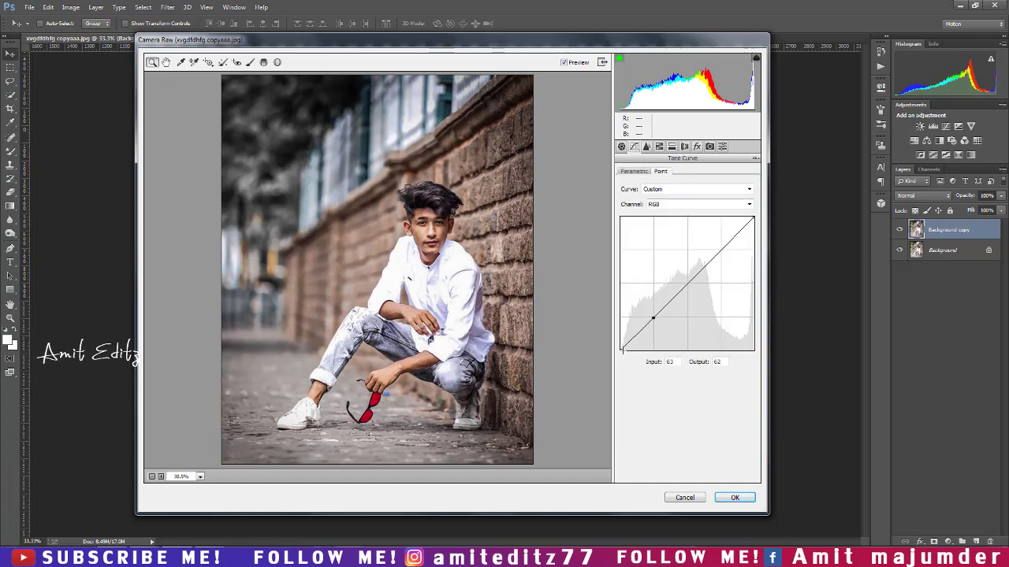
pyautogui.moveTo(622, 347); pyautogui.dragTo(630, 328)
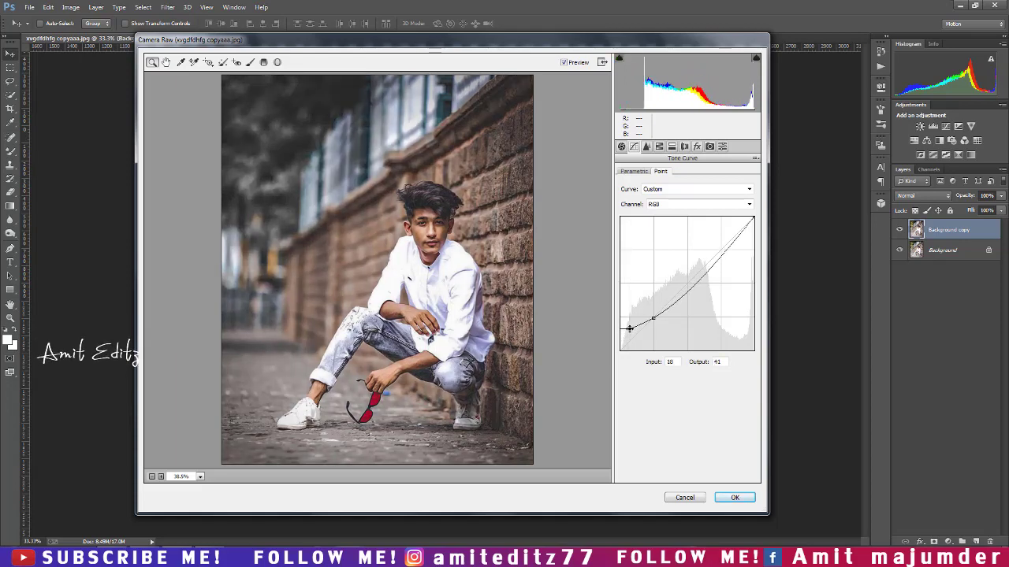
pyautogui.click(672, 147)
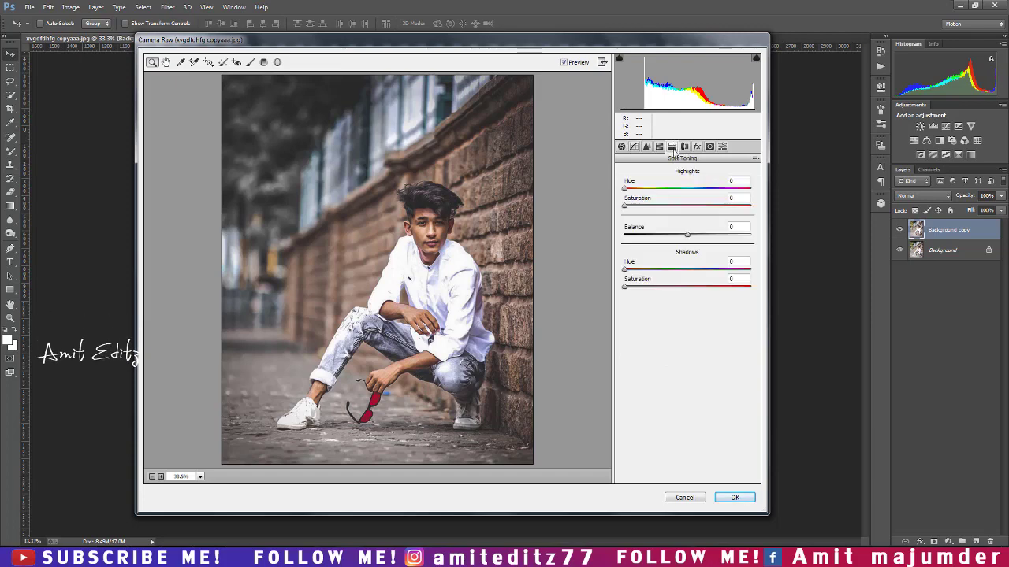
pyautogui.moveTo(669, 188); pyautogui.dragTo(691, 188)
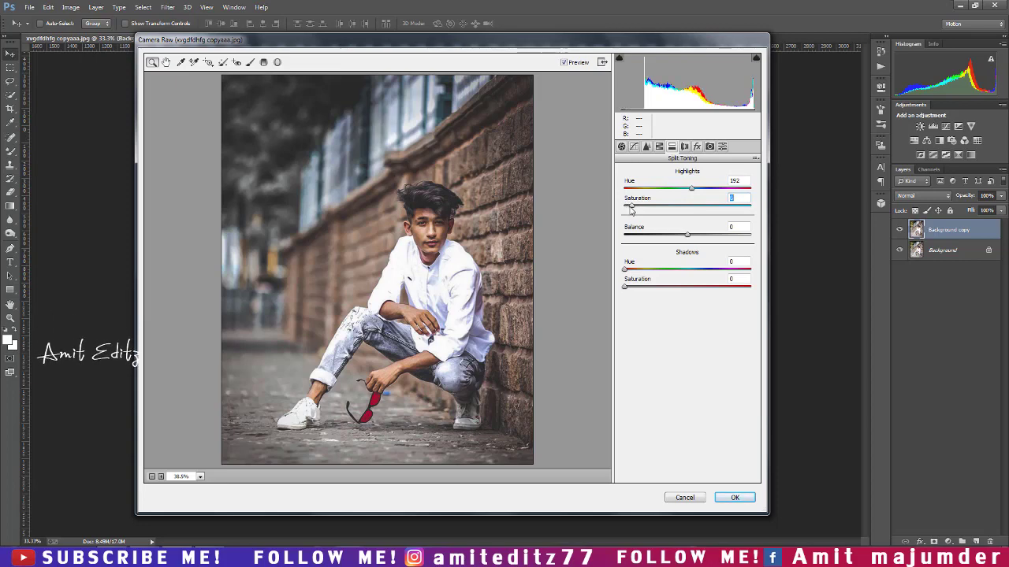
# - Raise the tone curve's black point further to output 49
pyautogui.click(646, 146)
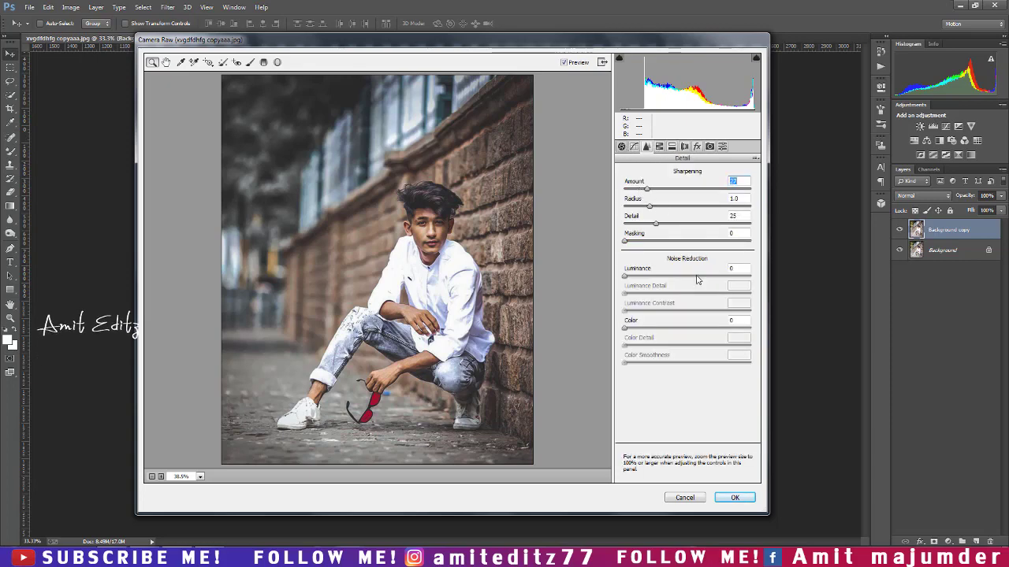
pyautogui.hotkey('ctrl', 'alt', '1')
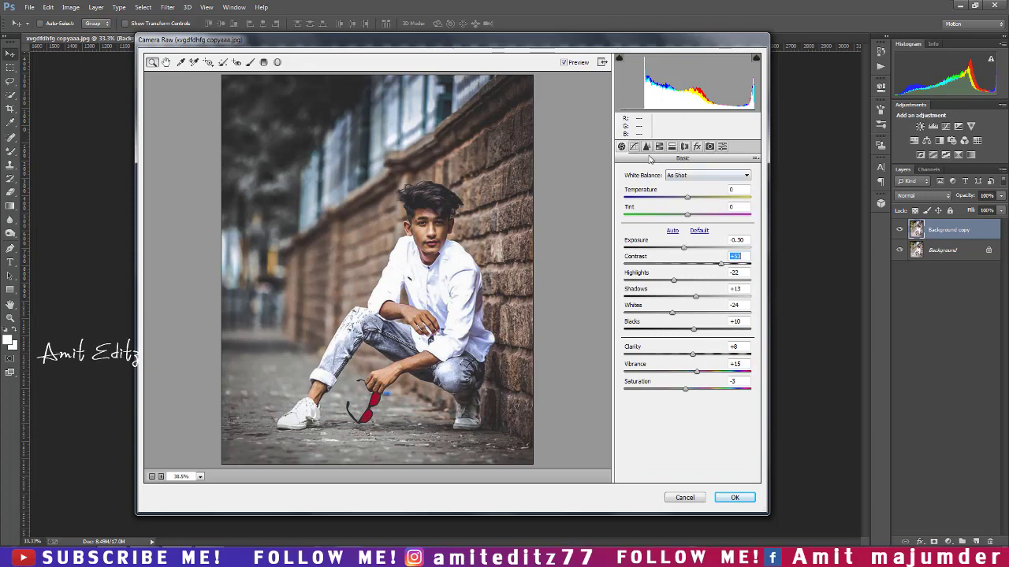
pyautogui.click(646, 148)
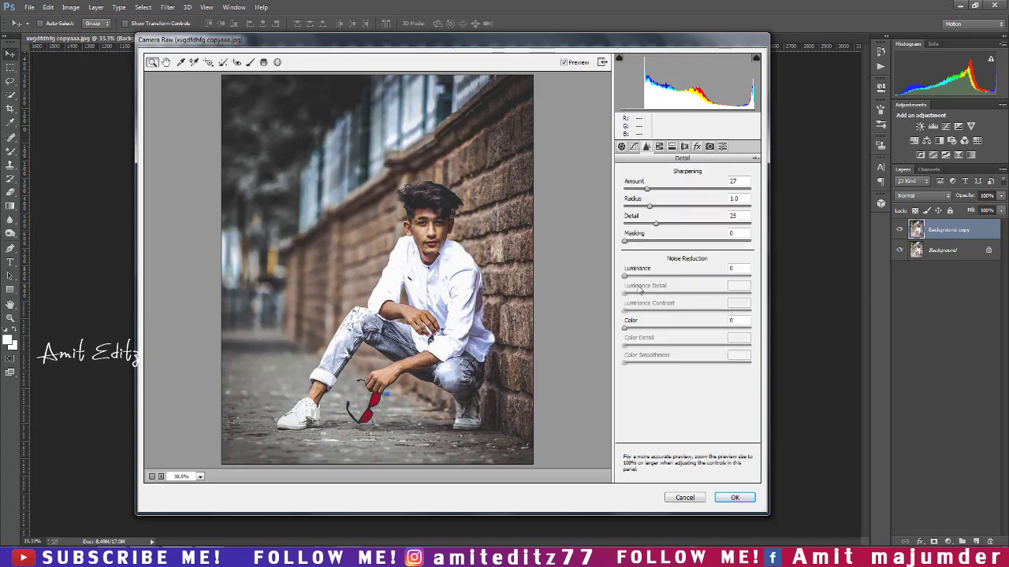
pyautogui.click(633, 148)
pyautogui.moveTo(630, 329); pyautogui.dragTo(629, 325)
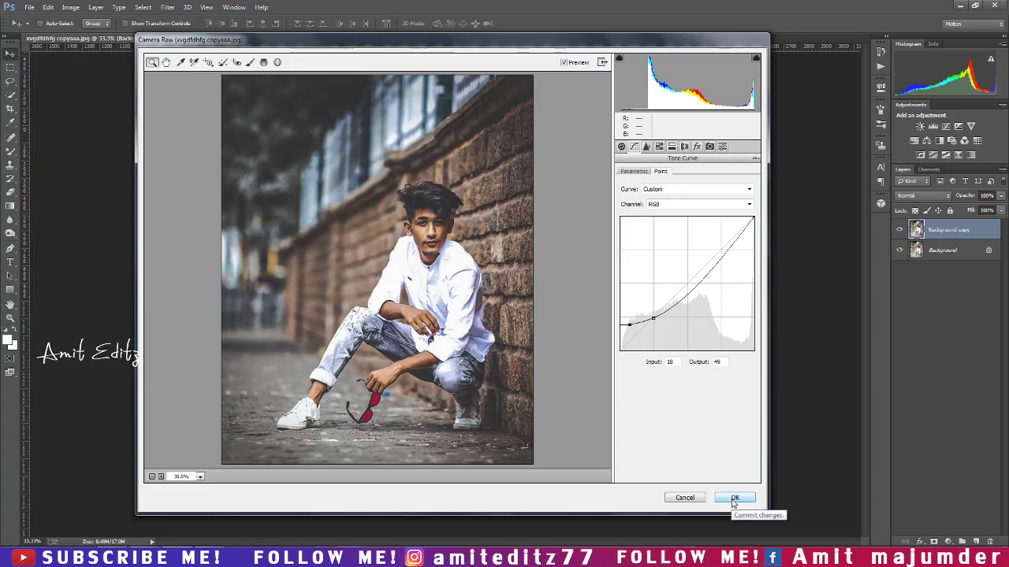
# - Lower the Reds saturation in HSL/Grayscale
pyautogui.click(659, 147)
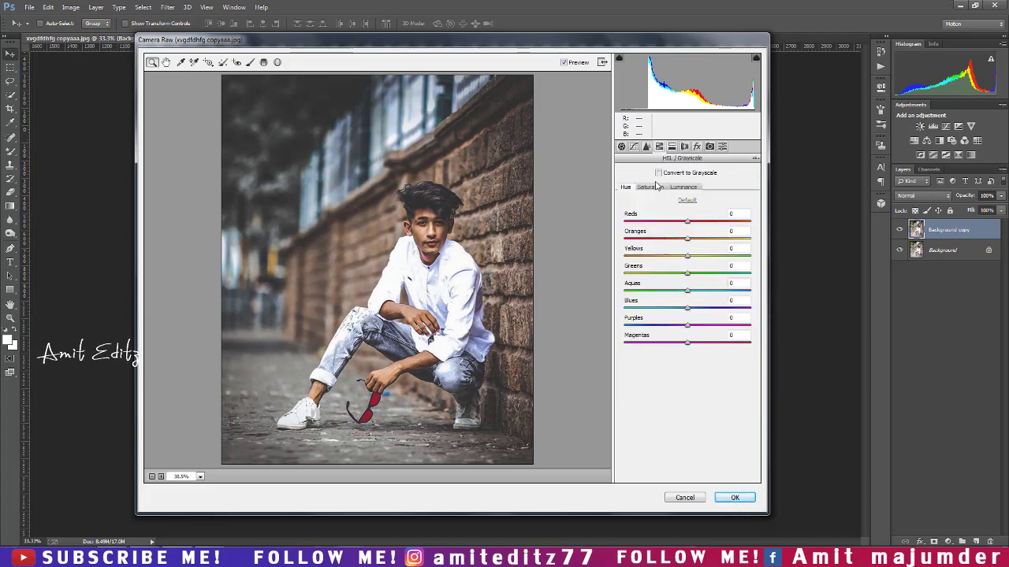
pyautogui.click(651, 186)
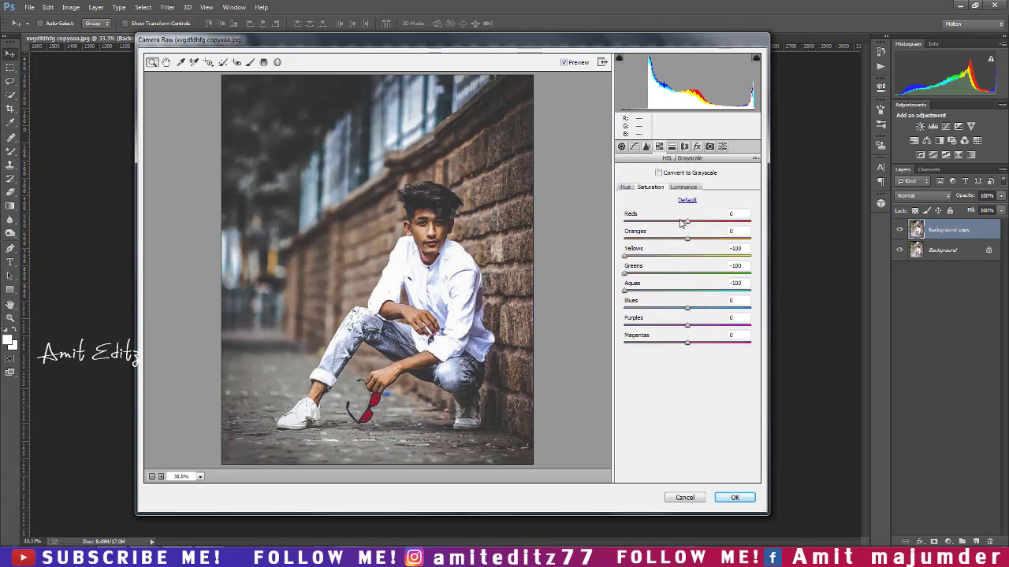
pyautogui.moveTo(670, 222); pyautogui.dragTo(662, 222)
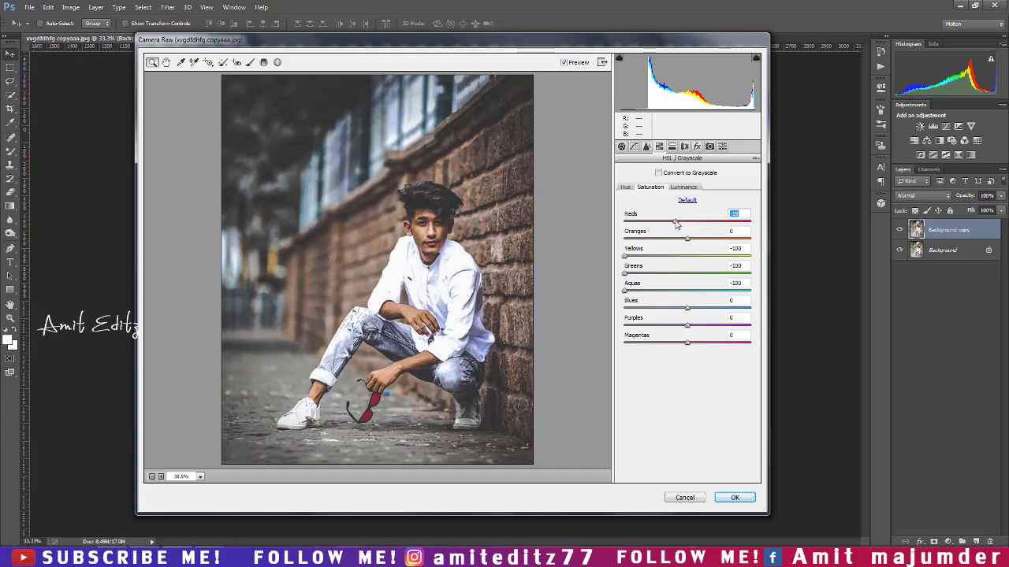
# - Apply the Camera Raw edits and zoom in on the photo
pyautogui.click(739, 502)
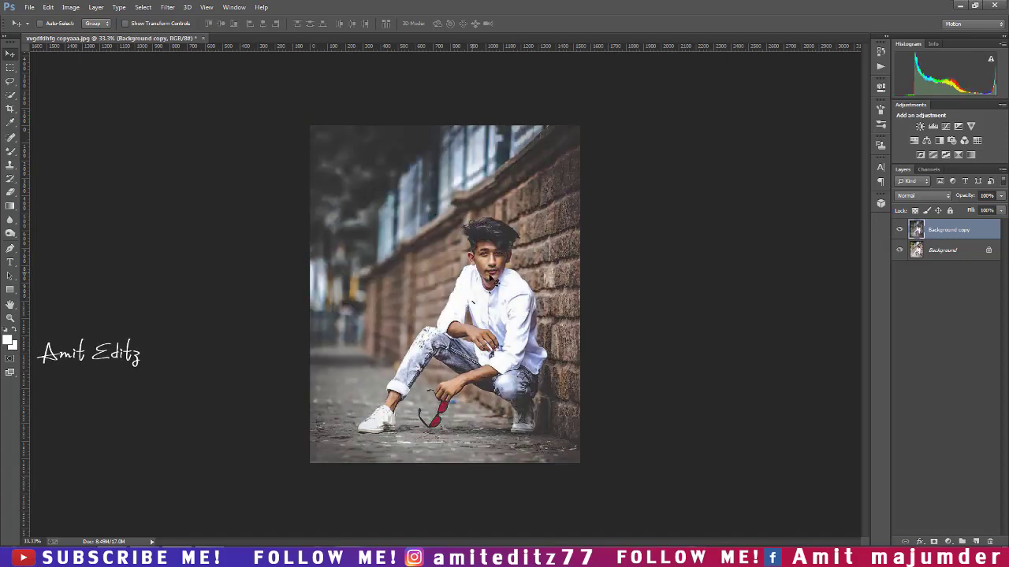
pyautogui.scroll(2, 522, 258)
pyautogui.scroll(-1, 520, 256)
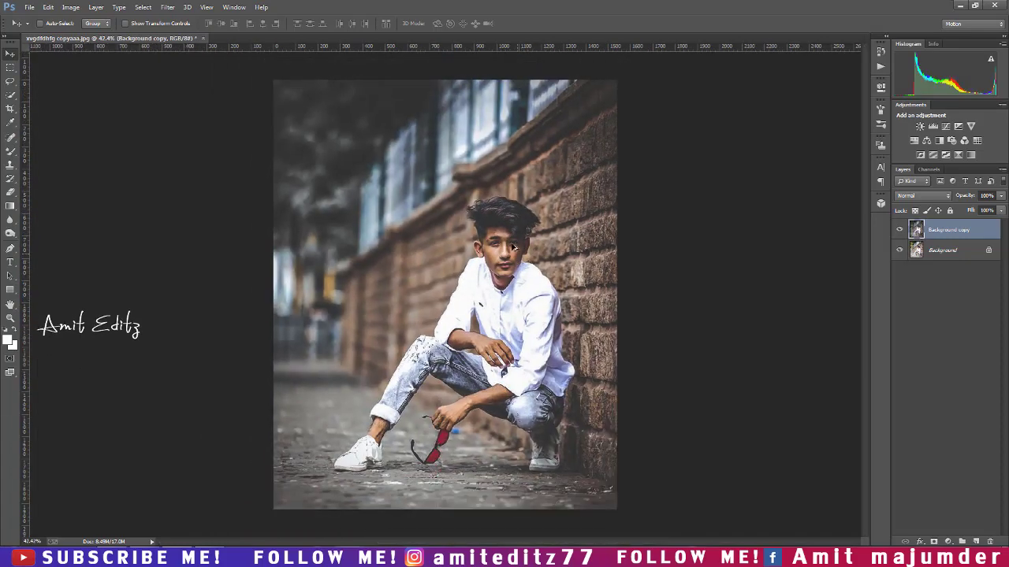
pyautogui.scroll(3, 513, 247)
pyautogui.scroll(1, 513, 247)
pyautogui.scroll(1, 520, 256)
pyautogui.scroll(1, 532, 269)
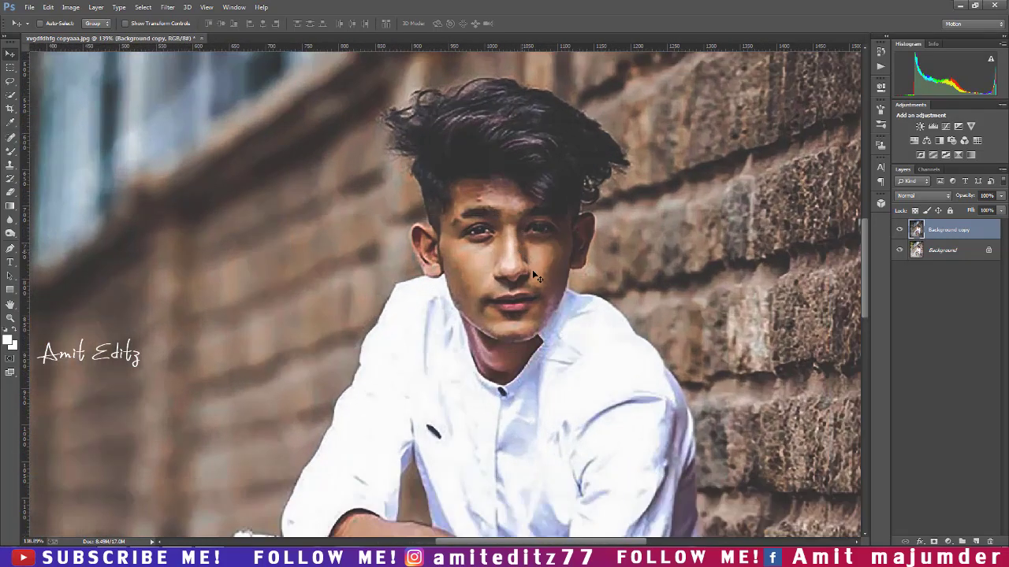
# - Smooth the boy's forearm and hand with a 12 px Mixer Brush, then zoom out
pyautogui.click(11, 150)
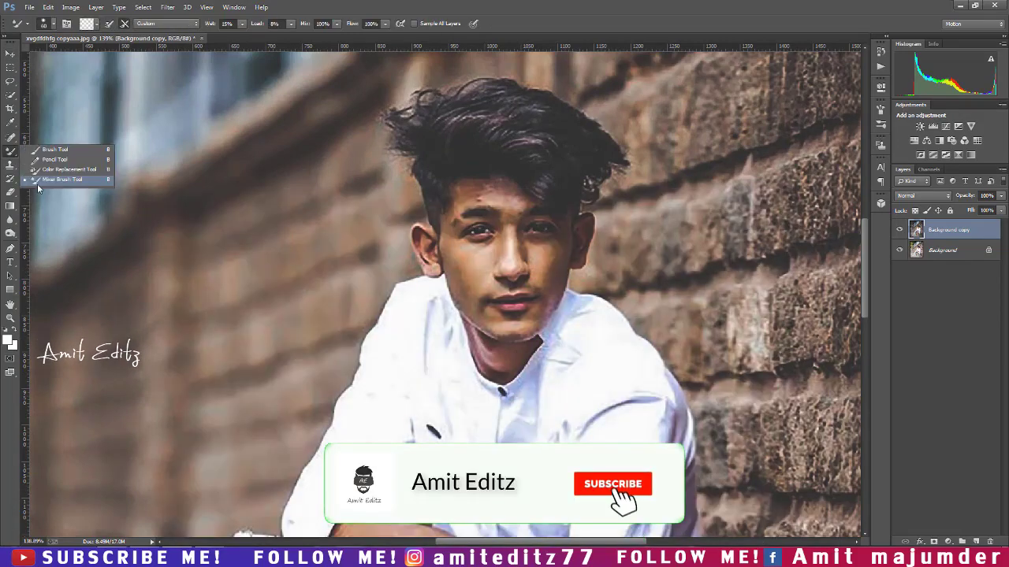
pyautogui.keyDown('alt'); pyautogui.rightClick(520, 186); pyautogui.keyUp('alt')
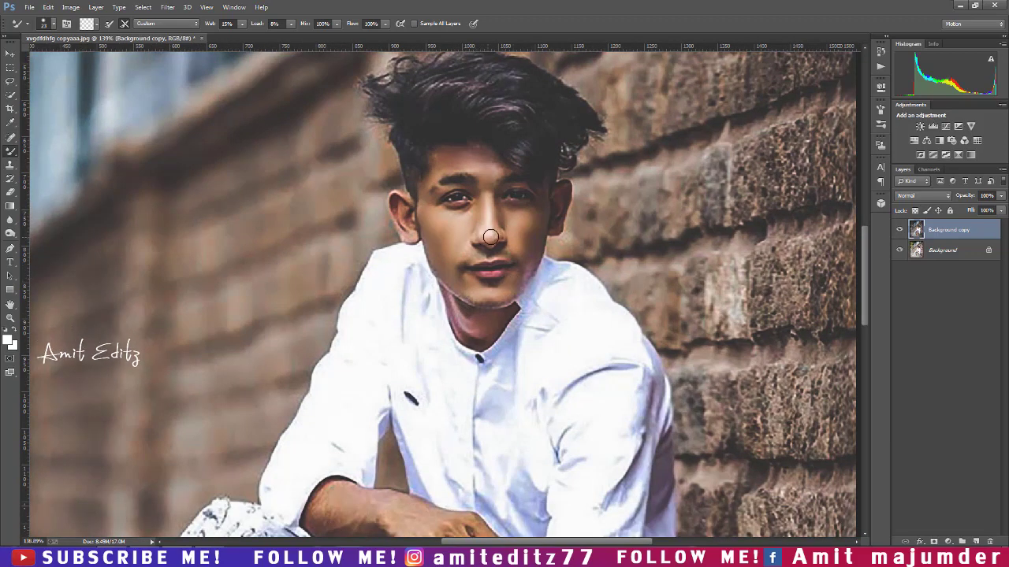
pyautogui.scroll(-3, 419, 342)
pyautogui.scroll(-1, 404, 376)
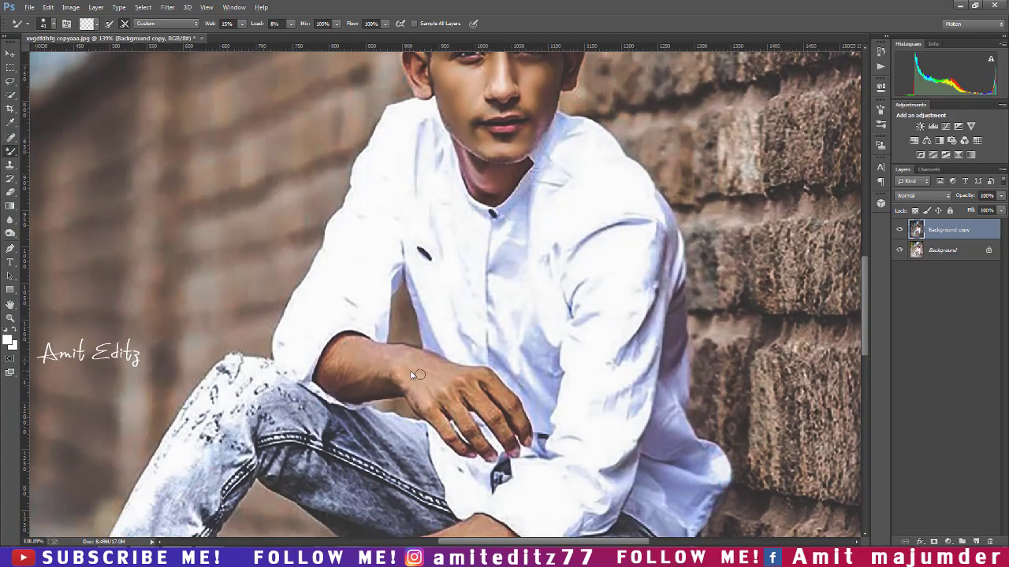
pyautogui.moveTo(411, 370); pyautogui.dragTo(341, 365)
pyautogui.press('[')
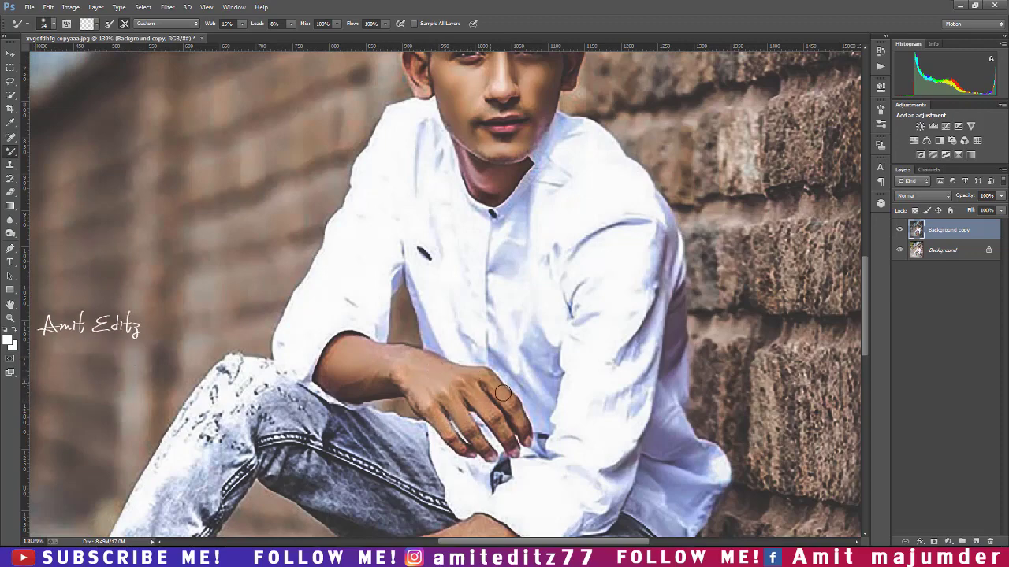
pyautogui.scroll(-2, 467, 337)
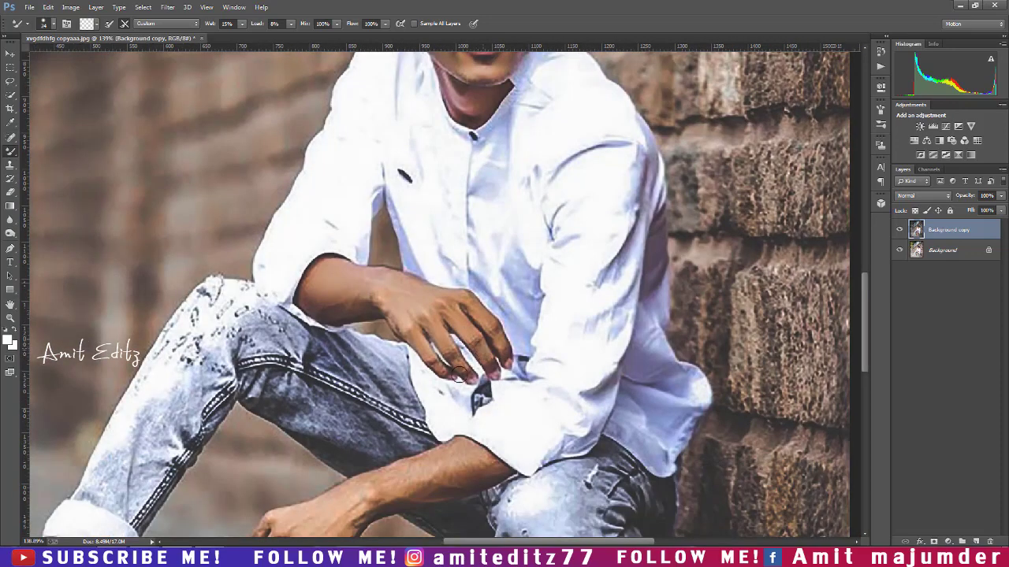
pyautogui.scroll(-1, 457, 373)
pyautogui.scroll(-2, 454, 372)
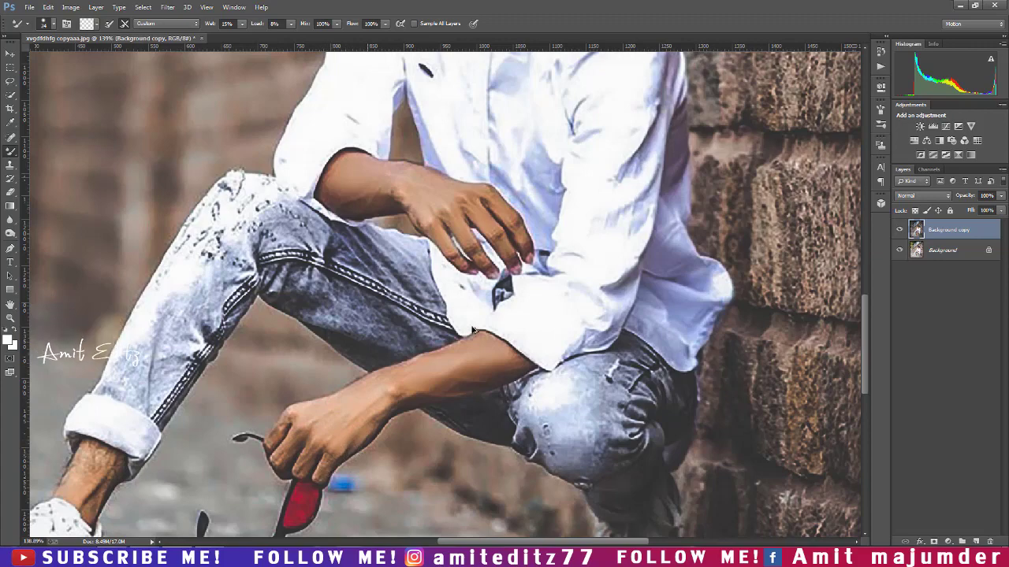
pyautogui.scroll(-2, 473, 329)
pyautogui.scroll(-3, 473, 329)
pyautogui.scroll(-3, 474, 328)
# - Duplicate Background copy and add a Selective Color layer with Blacks: Black -10, Yellow -5
pyautogui.scroll(-1, 476, 326)
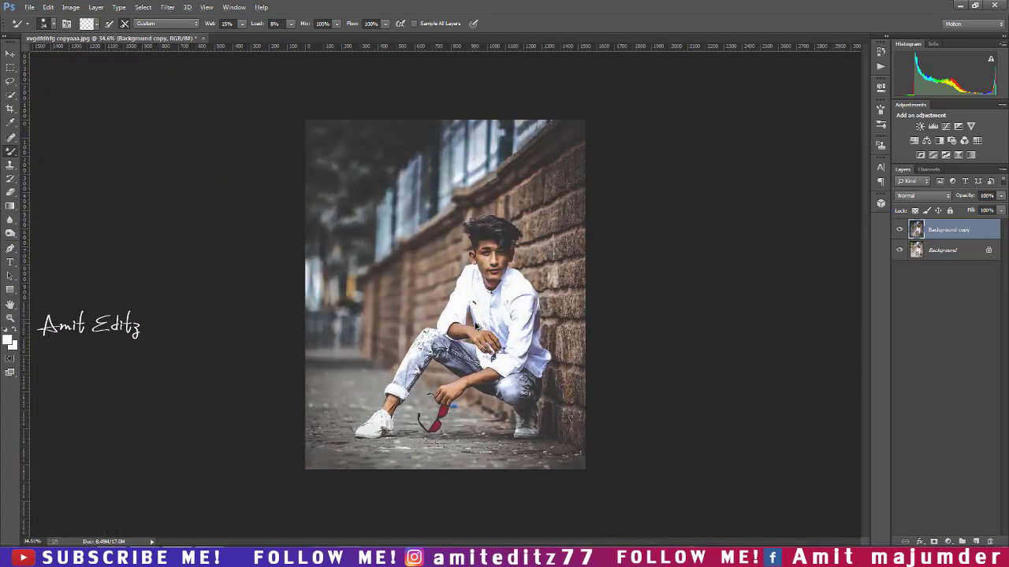
pyautogui.scroll(1, 476, 326)
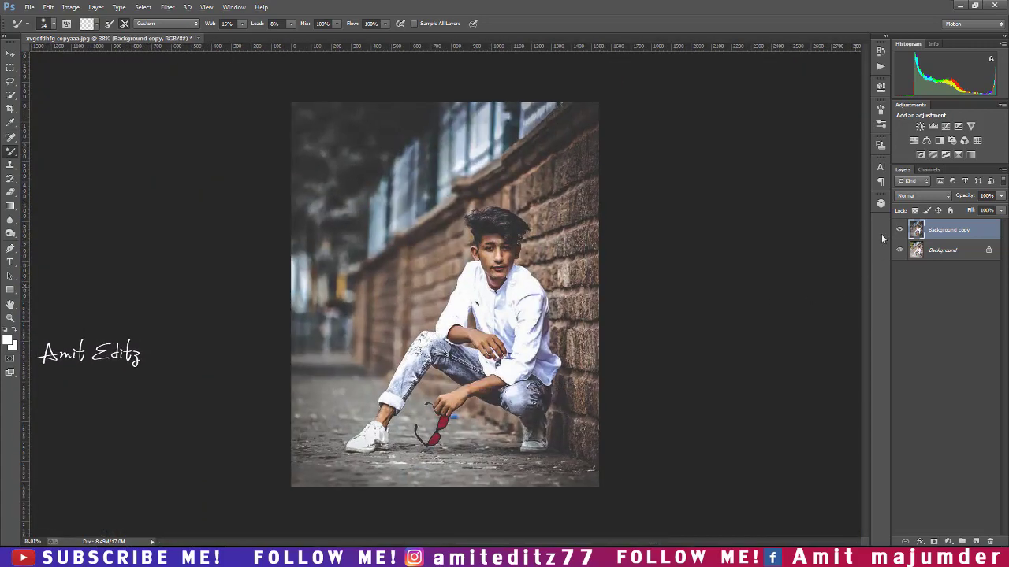
pyautogui.moveTo(965, 230); pyautogui.dragTo(977, 540)
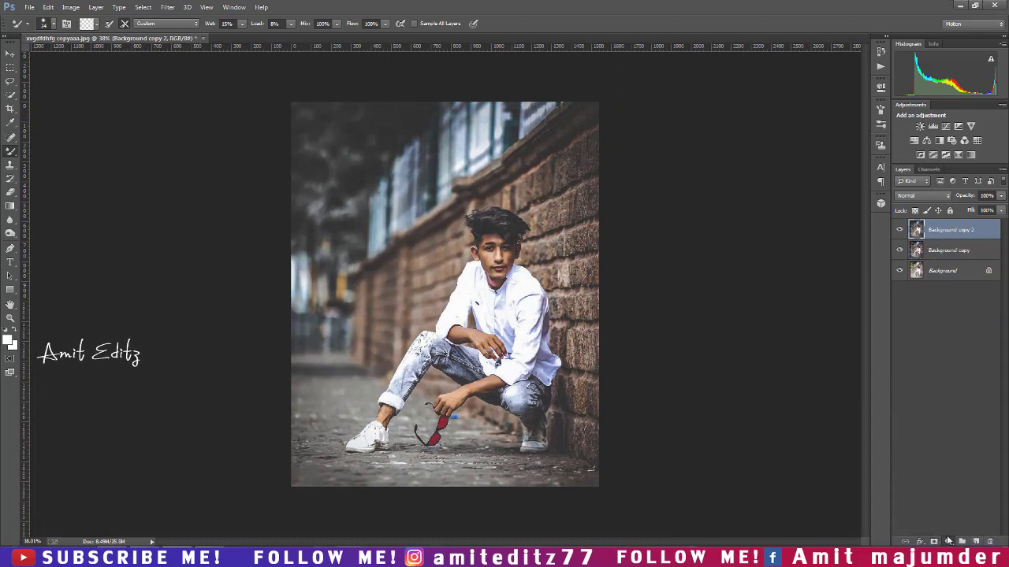
pyautogui.click(948, 542)
pyautogui.click(930, 525)
pyautogui.moveTo(811, 214); pyautogui.dragTo(811, 215)
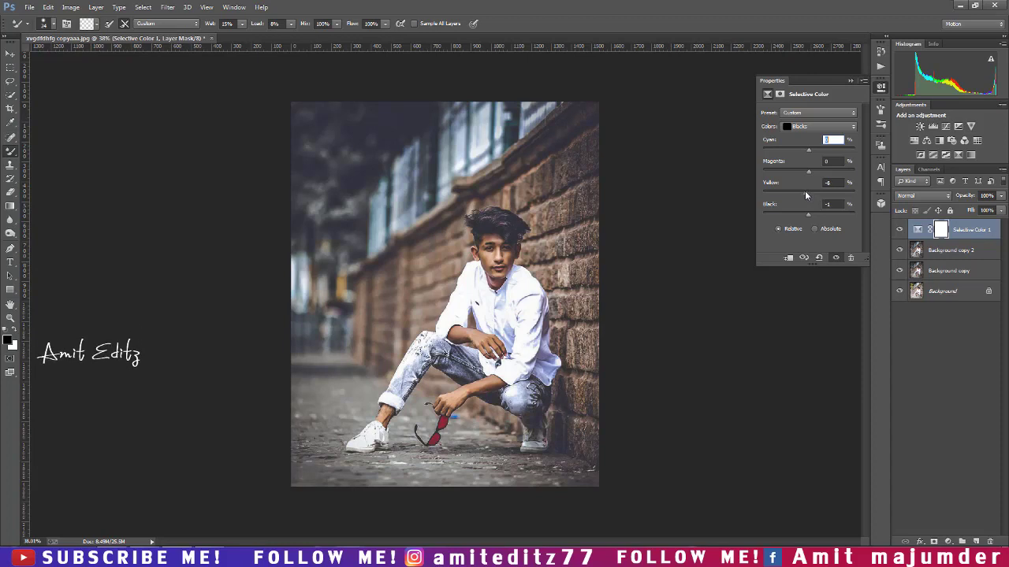
pyautogui.moveTo(804, 195); pyautogui.dragTo(806, 194)
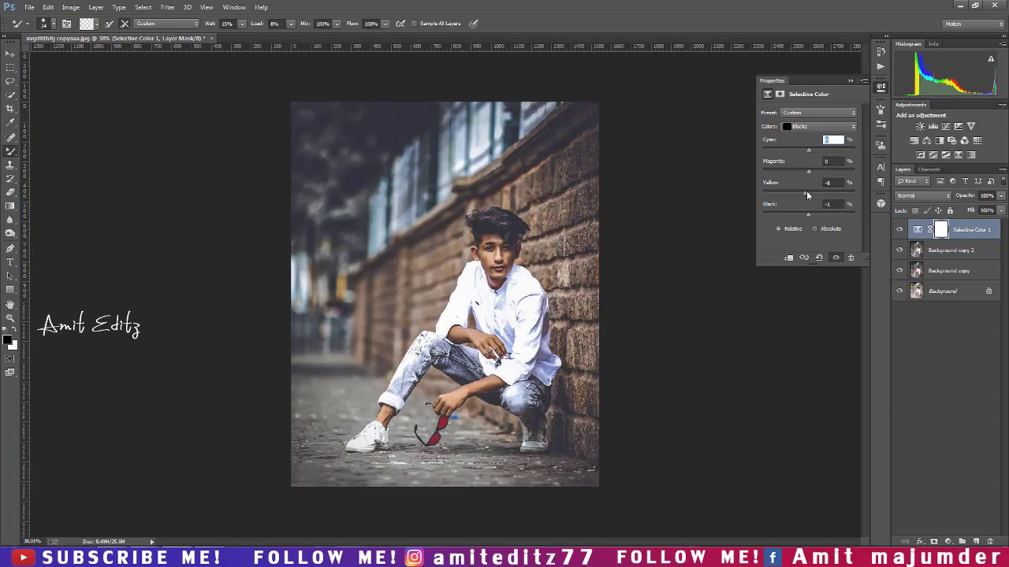
# - Merge the Selective Color layer into Background copy 2
pyautogui.click(851, 82)
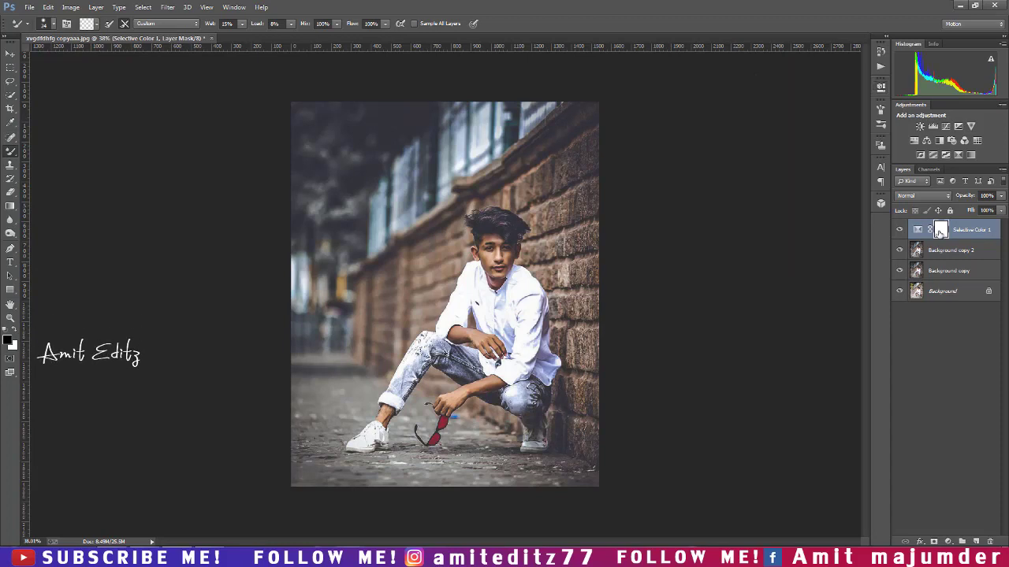
pyautogui.keyDown('ctrl'); pyautogui.click(949, 250); pyautogui.keyUp('ctrl')
pyautogui.rightClick(945, 250)
pyautogui.click(850, 380)
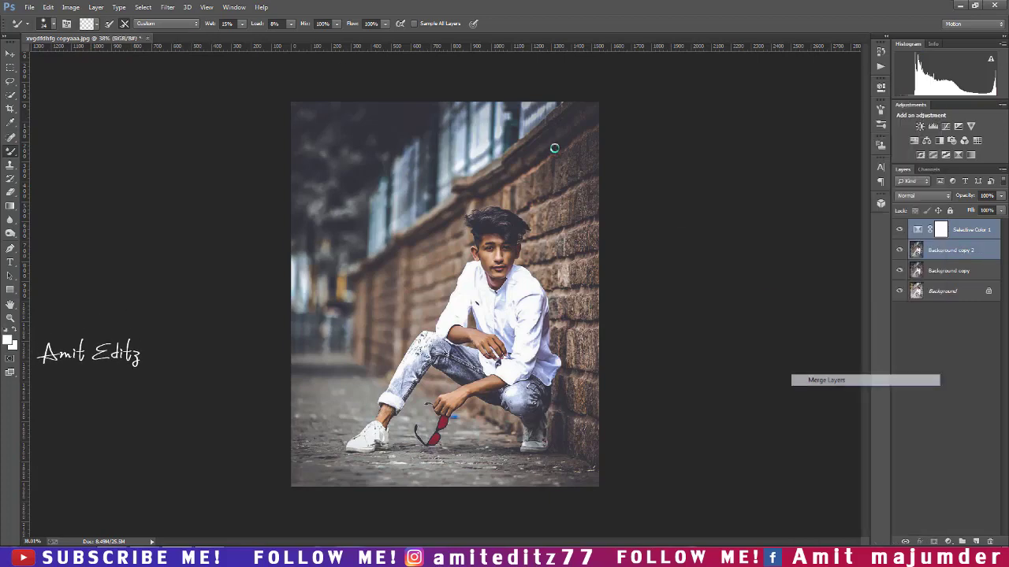
pyautogui.click(168, 7)
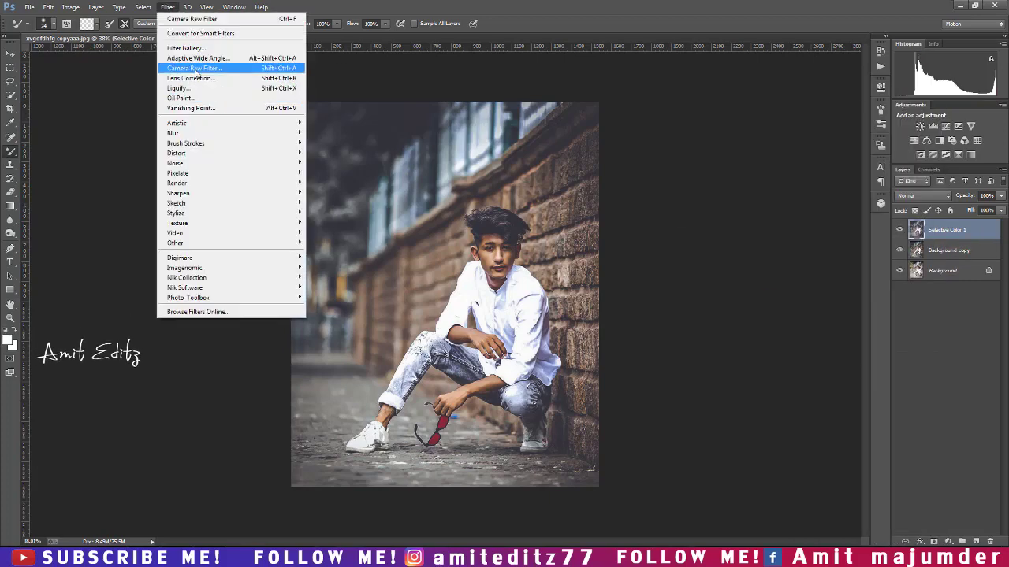
# - Reopen Camera Raw, raise Contrast and set the Blue Primary hue to -23
pyautogui.click(347, 163)
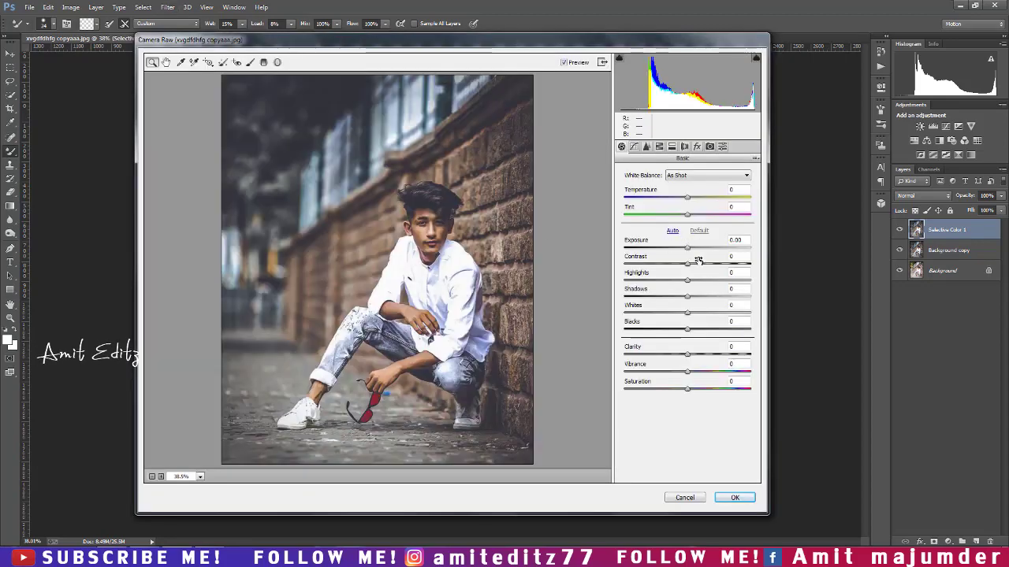
pyautogui.click(695, 264)
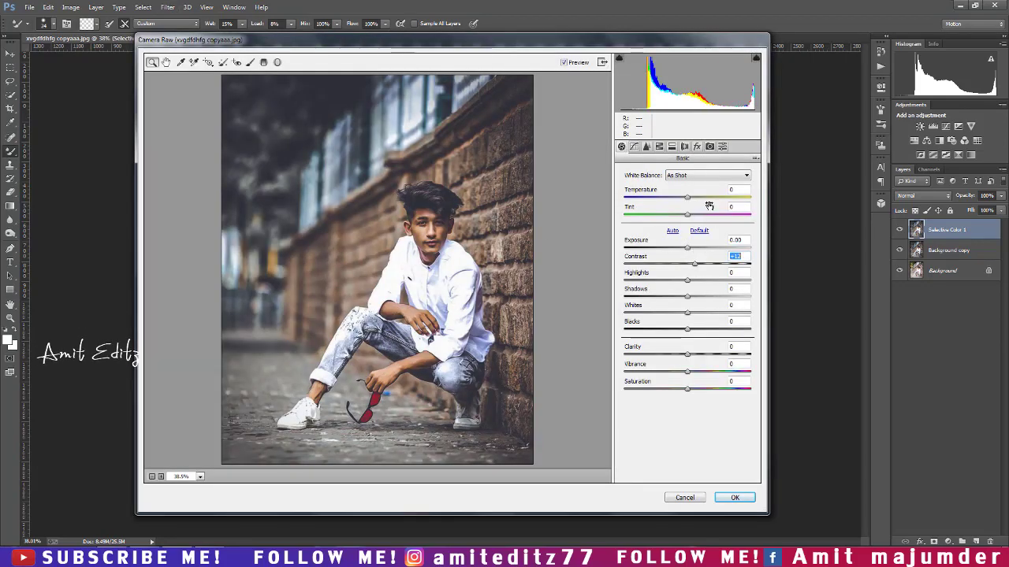
pyautogui.click(709, 148)
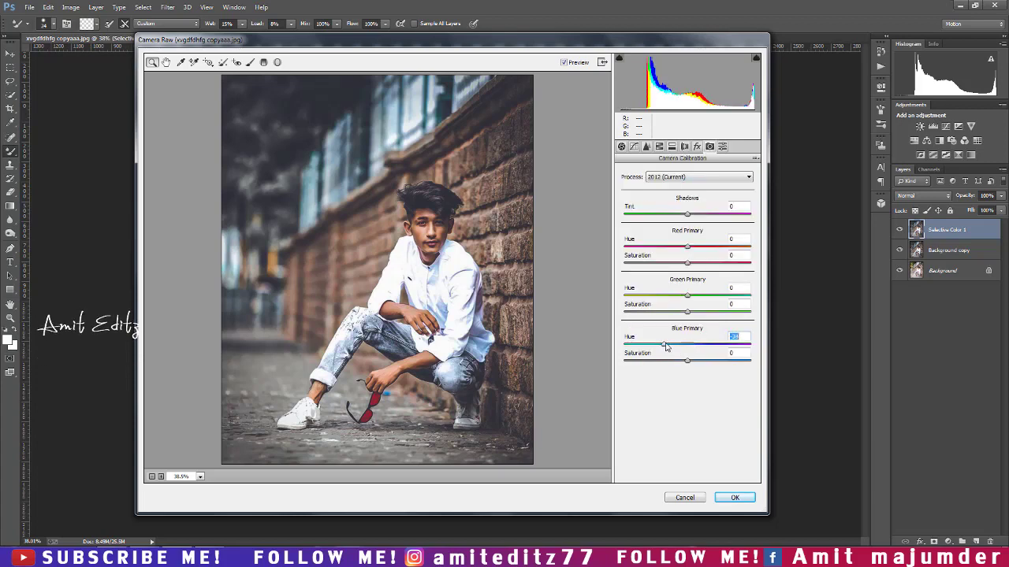
pyautogui.moveTo(665, 347); pyautogui.dragTo(700, 361)
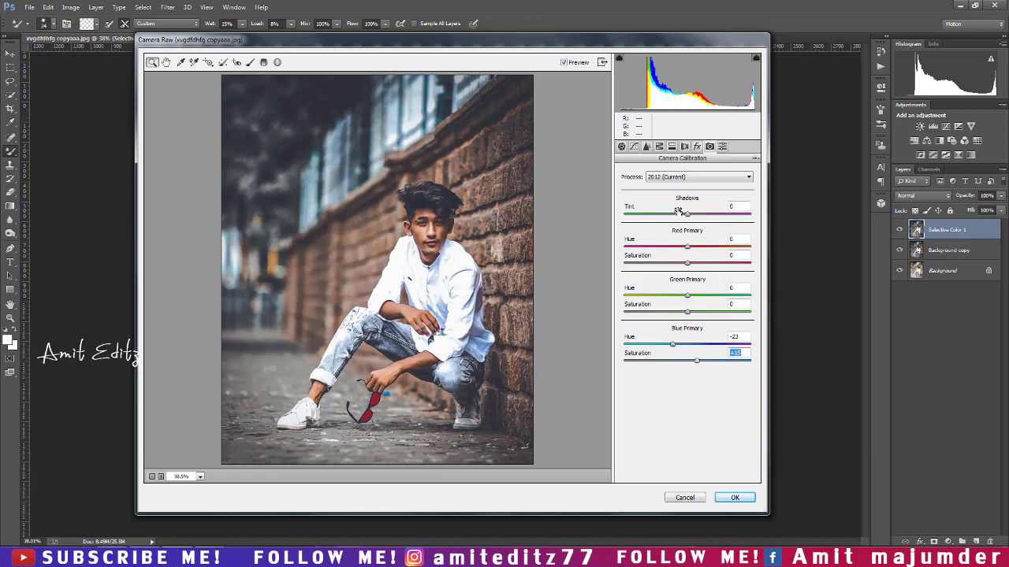
# - Drop Greens and Blues saturation to -100, add a darkening vignette and apply
pyautogui.click(659, 148)
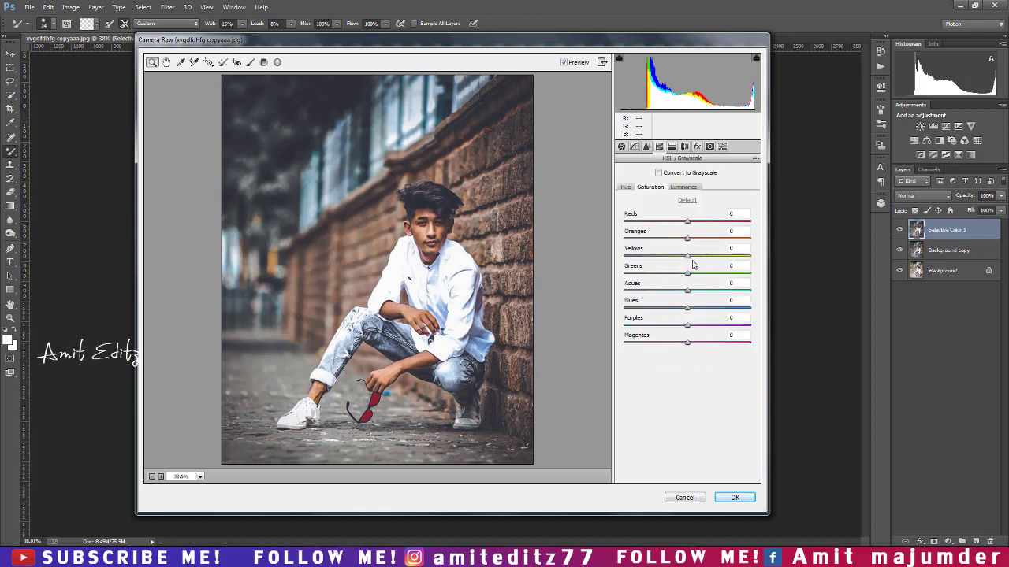
pyautogui.moveTo(598, 305); pyautogui.dragTo(596, 303)
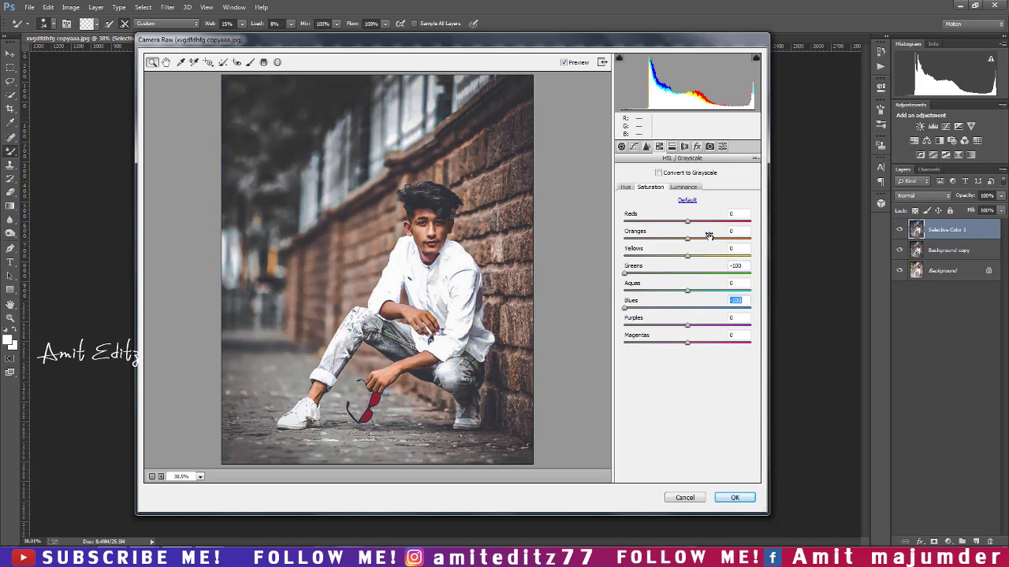
pyautogui.click(696, 147)
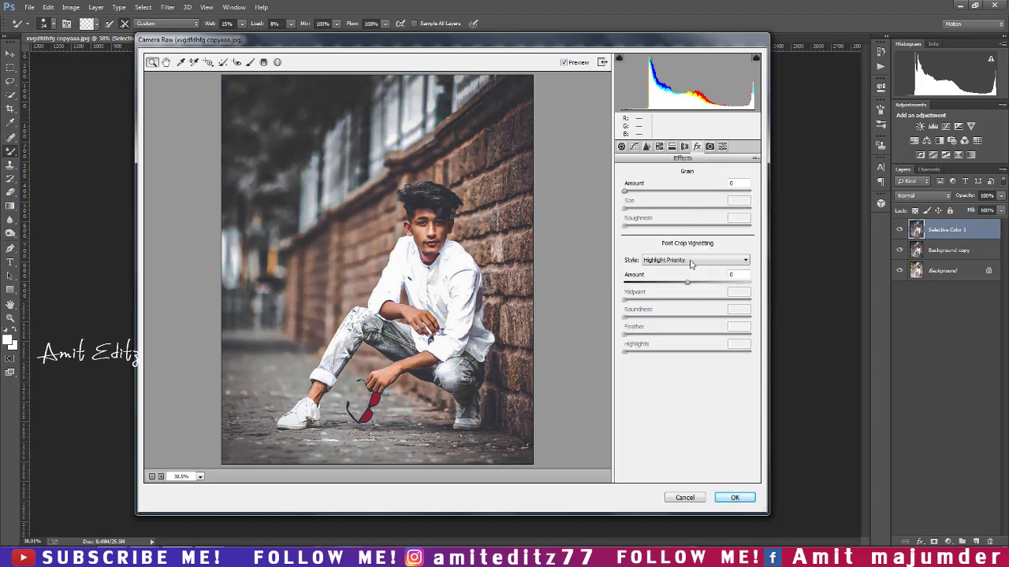
pyautogui.moveTo(689, 286); pyautogui.dragTo(682, 286)
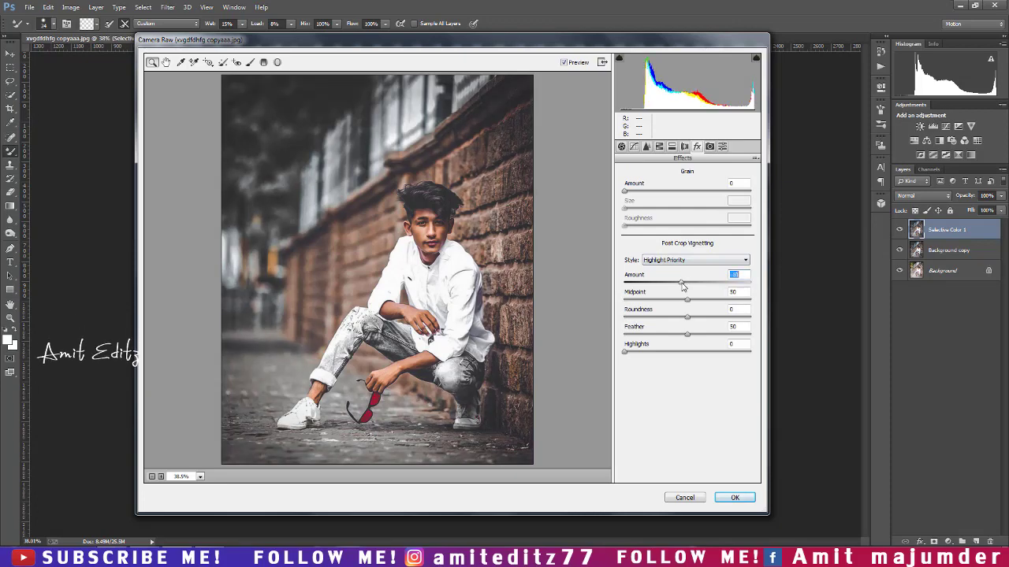
pyautogui.click(735, 497)
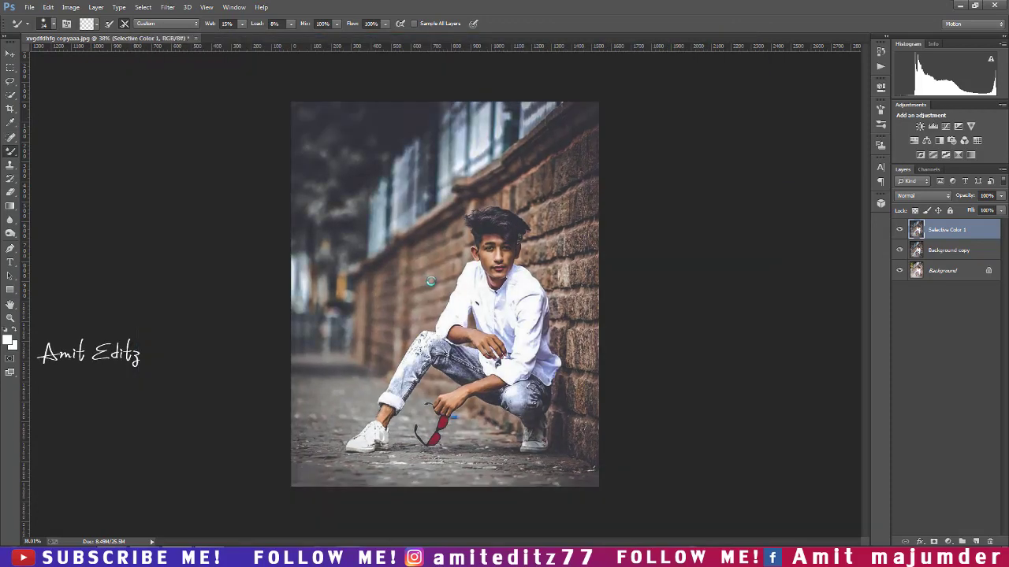
# - Duplicate the Selective Color 1 layer and add a Selective Color layer with Blacks Yellow -7
pyautogui.scroll(2, 432, 280)
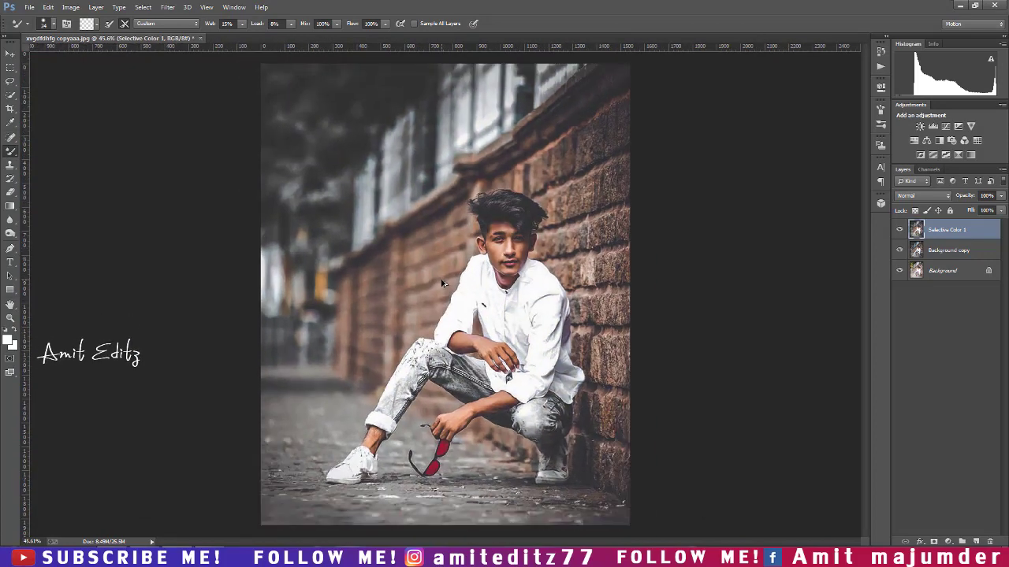
pyautogui.scroll(-1, 528, 313)
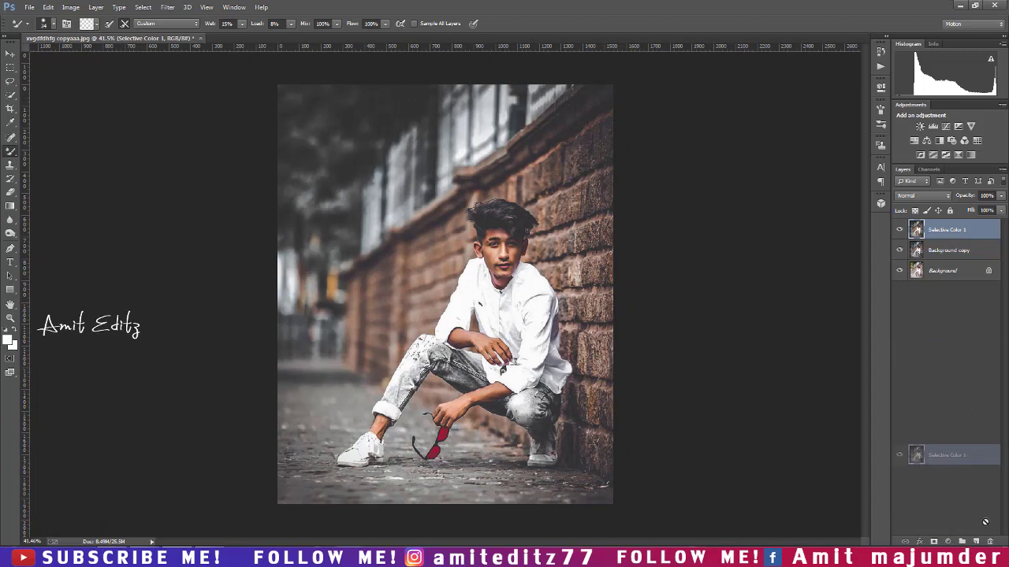
pyautogui.moveTo(954, 232); pyautogui.dragTo(946, 543)
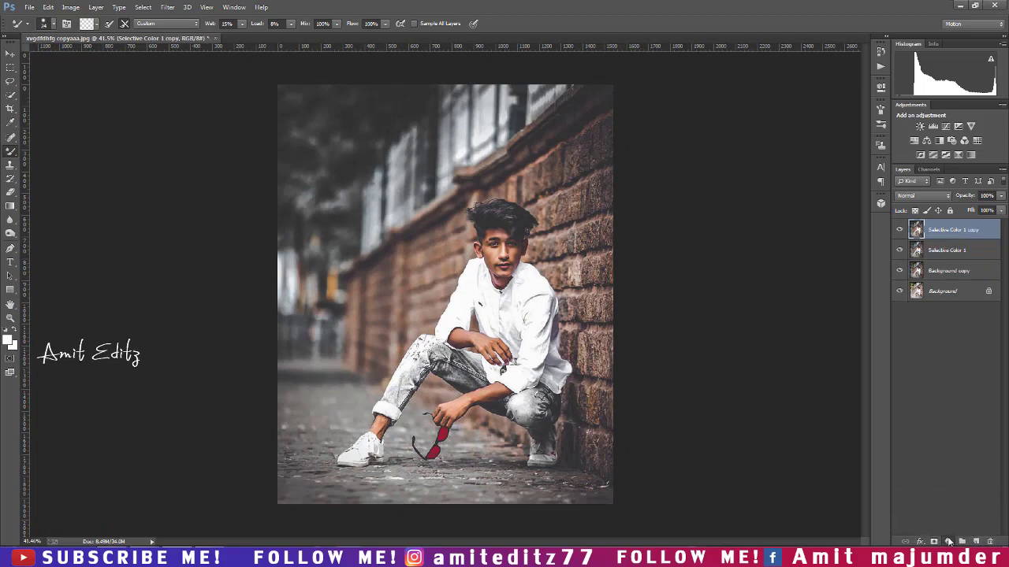
pyautogui.click(948, 541)
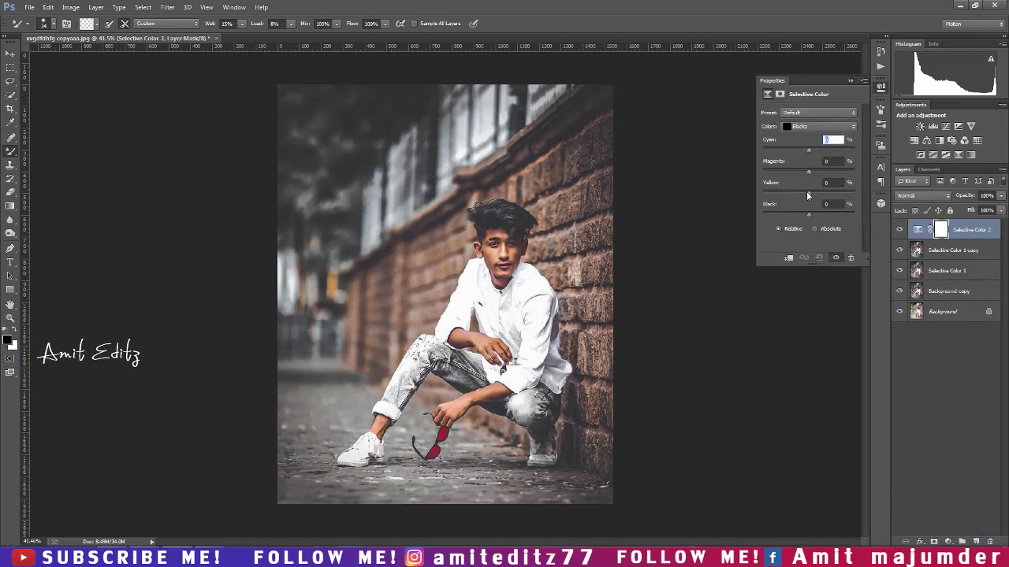
pyautogui.moveTo(807, 193); pyautogui.dragTo(806, 193)
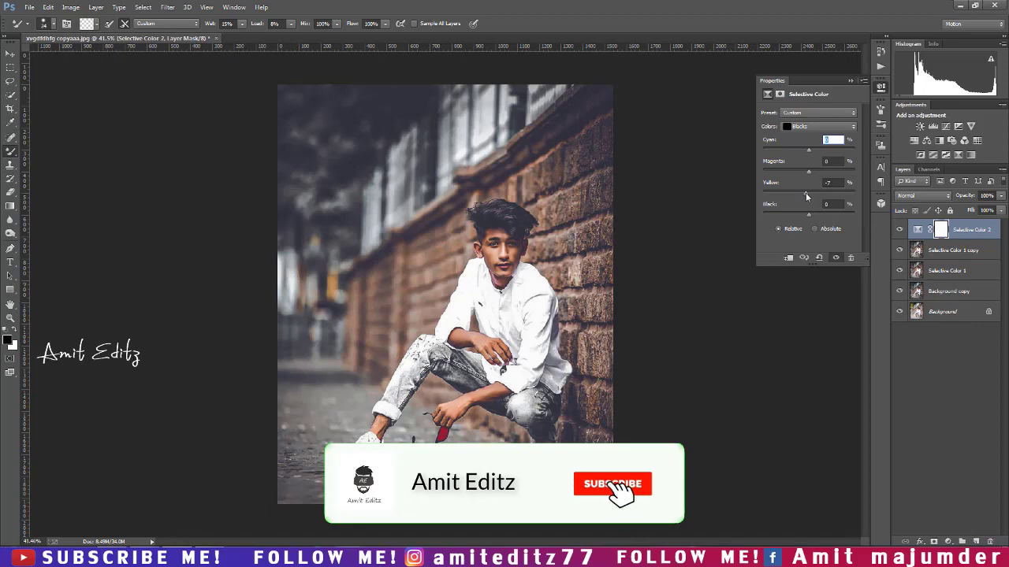
# - Merge all layers above Background into a single layer
pyautogui.click(854, 81)
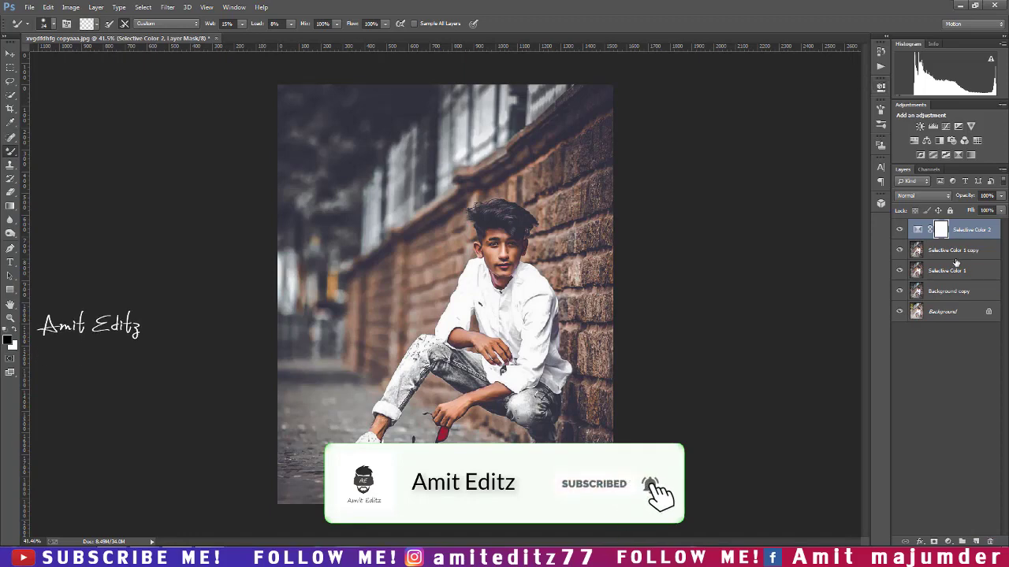
pyautogui.keyDown('ctrl'); pyautogui.click(952, 250); pyautogui.keyUp('ctrl')
pyautogui.keyDown('ctrl'); pyautogui.click(947, 270); pyautogui.keyUp('ctrl')
pyautogui.keyDown('ctrl'); pyautogui.click(944, 293); pyautogui.keyUp('ctrl')
pyautogui.rightClick(944, 292)
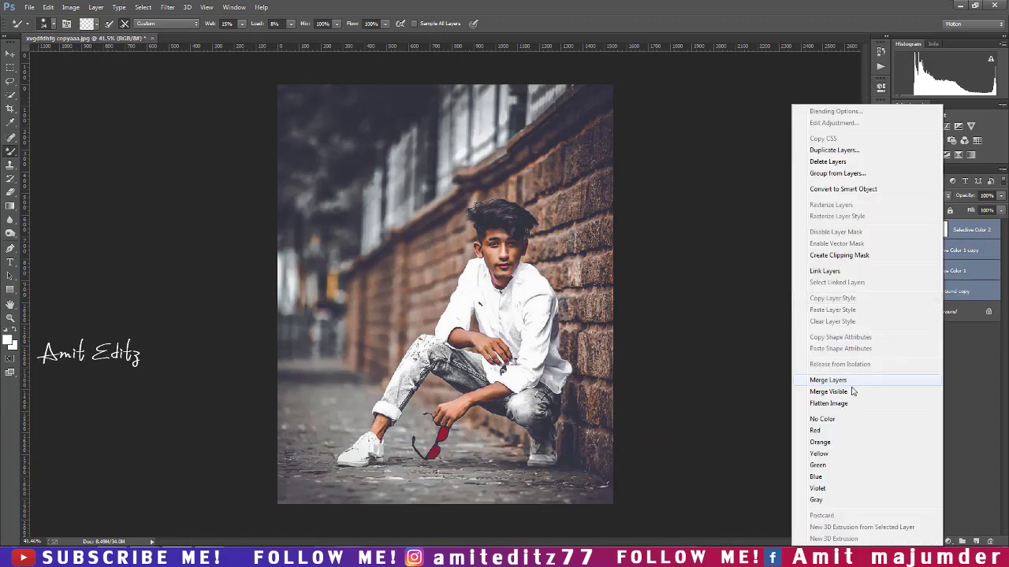
pyautogui.click(853, 381)
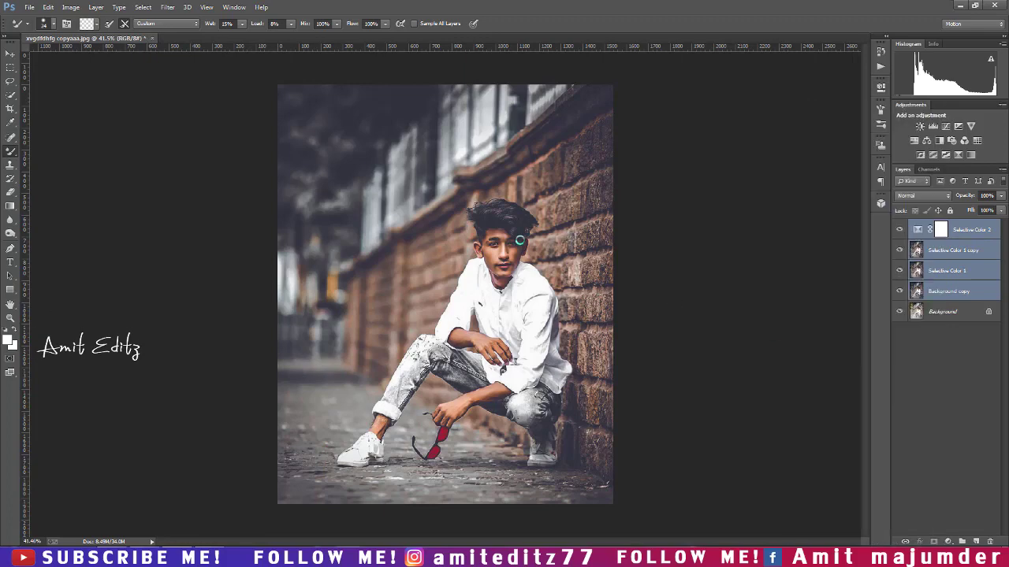
# - Open the glow image S.R (22).jpg
pyautogui.click(29, 7)
pyautogui.click(39, 27)
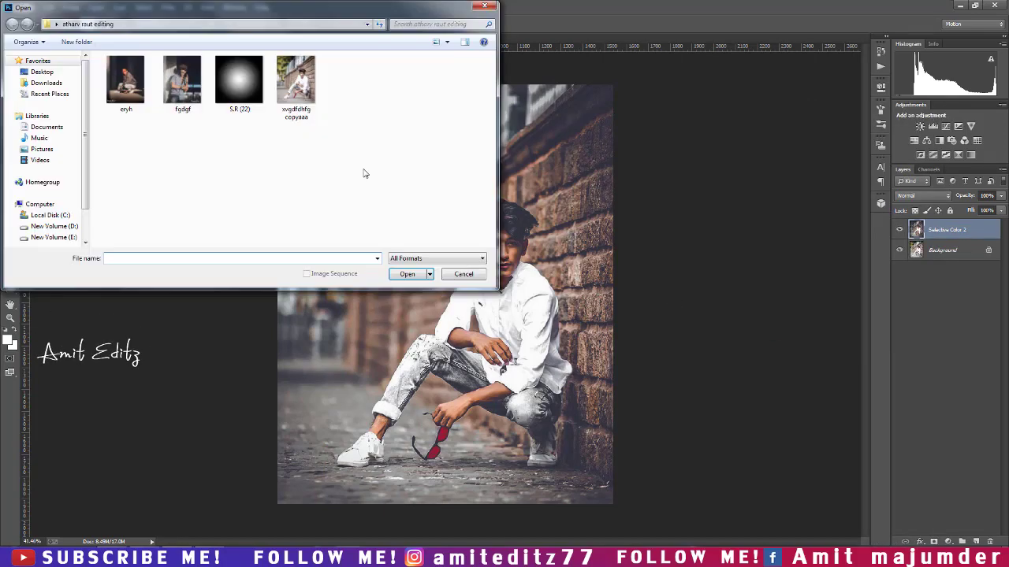
pyautogui.click(239, 80)
pyautogui.click(400, 273)
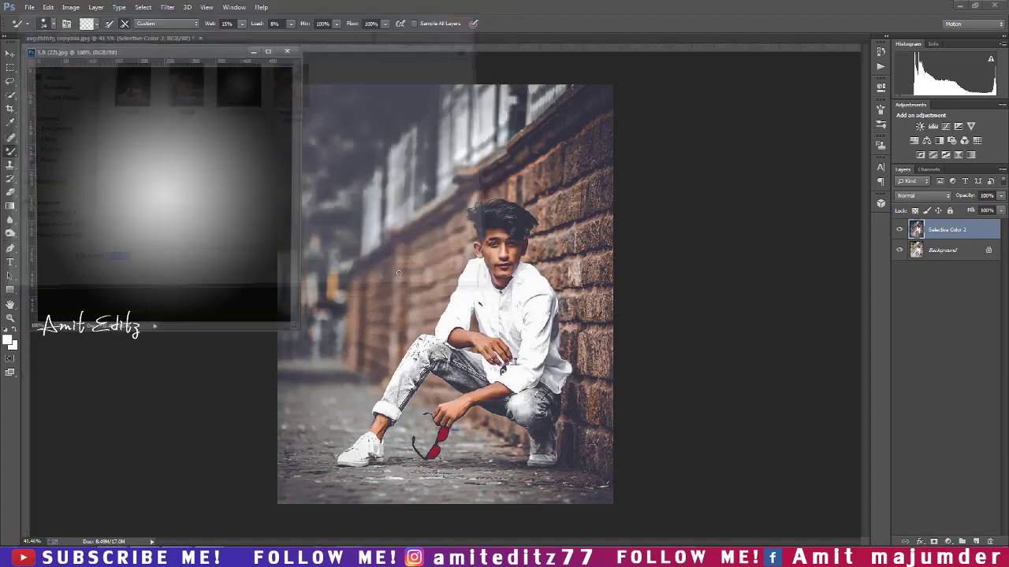
# - Drag the glow into the portrait, close its window, and set Layer 1 to Screen
pyautogui.click(11, 52)
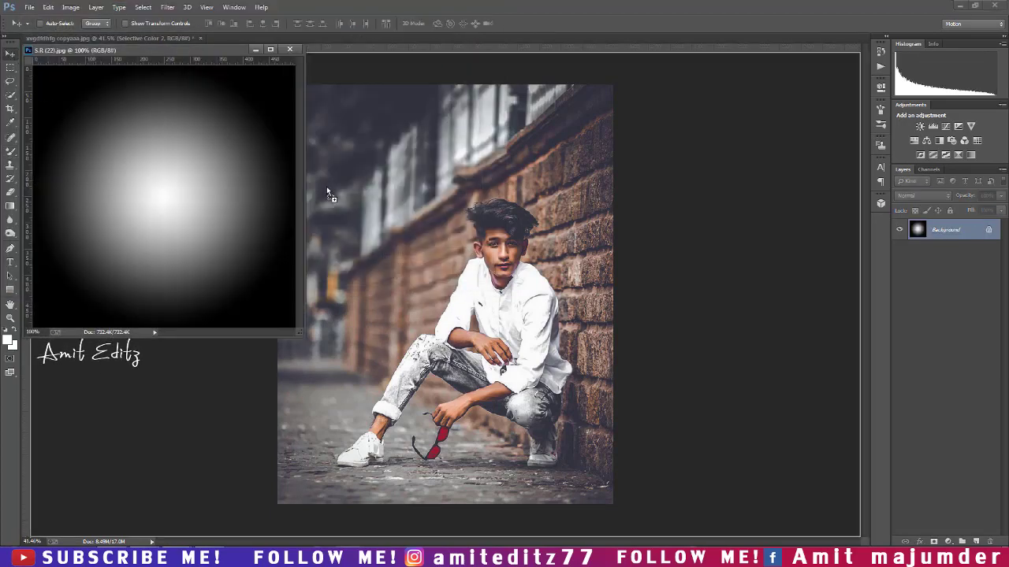
pyautogui.moveTo(327, 186); pyautogui.dragTo(323, 181)
pyautogui.click(289, 49)
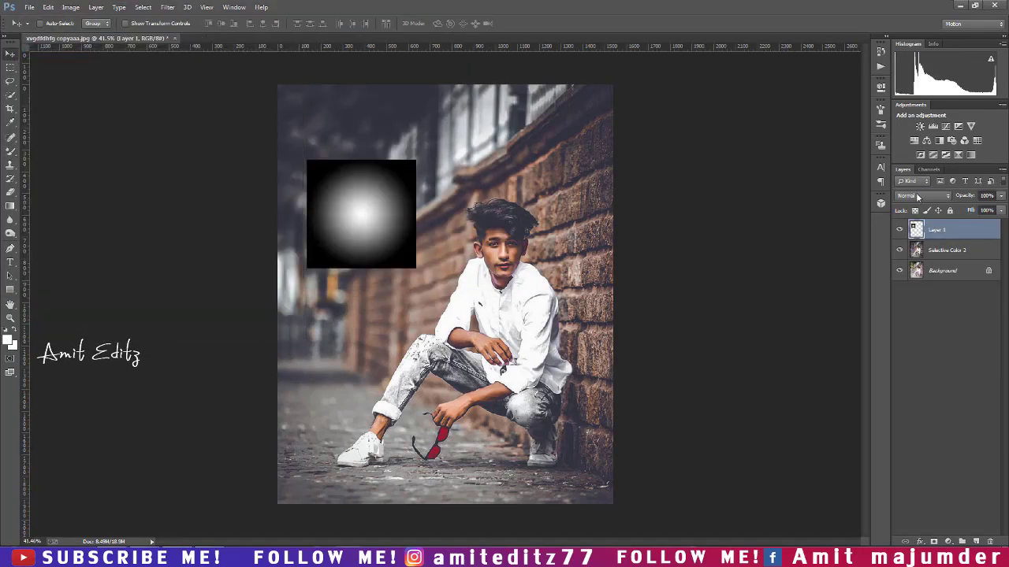
pyautogui.click(917, 197)
pyautogui.click(906, 290)
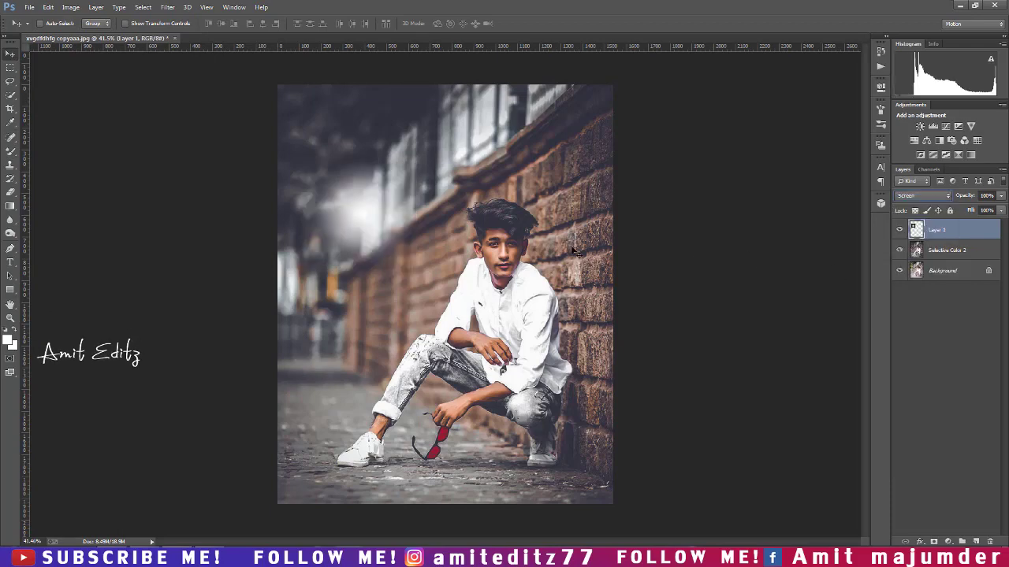
# - Scale the glow layer to about 331% and position it over the photo's left side
pyautogui.hotkey('ctrl', 't')
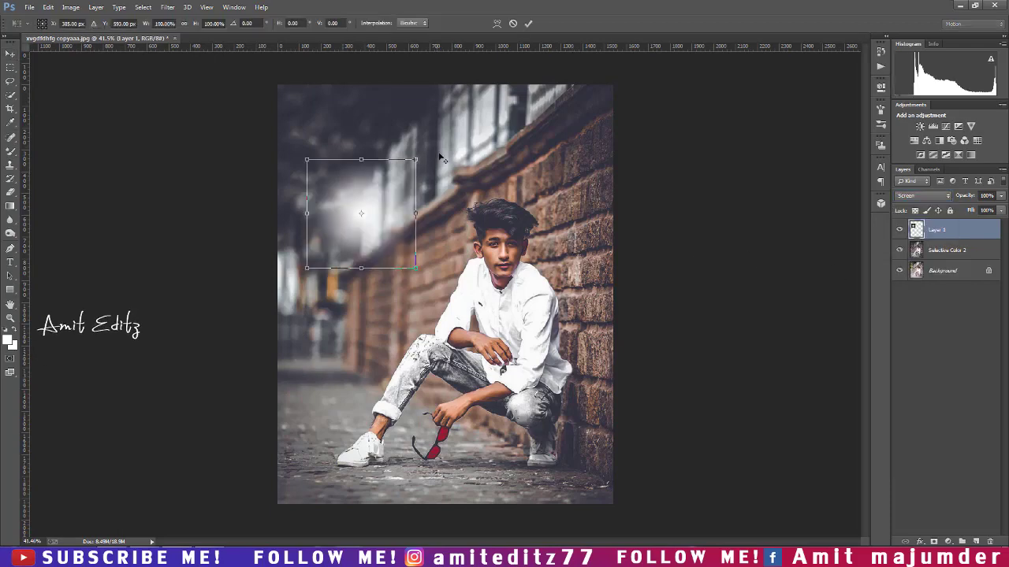
pyautogui.moveTo(423, 150)
pyautogui.mouseDown()
pyautogui.moveTo(522, 130)
pyautogui.moveTo(450, 90)
pyautogui.mouseUp()
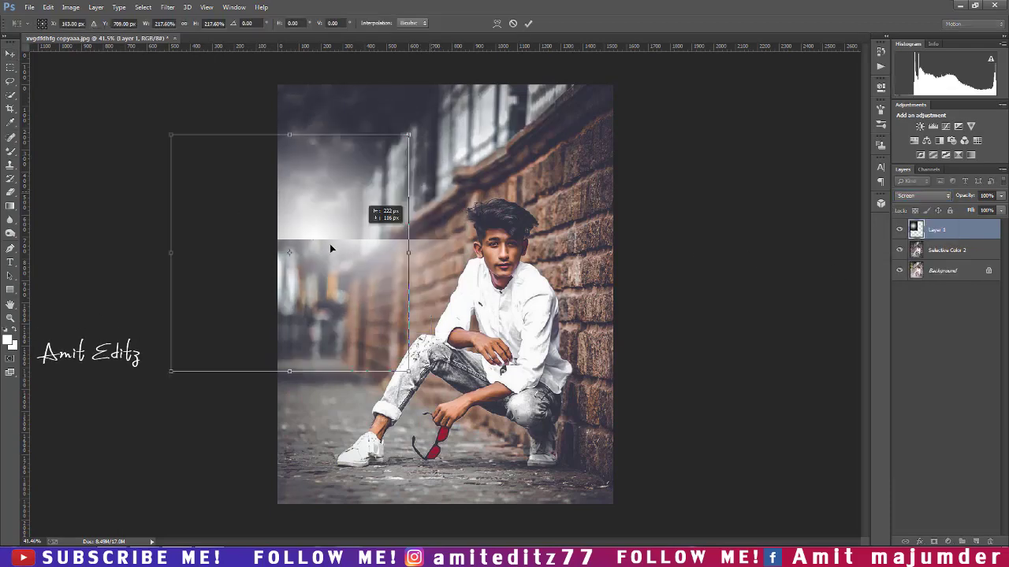
pyautogui.moveTo(389, 204); pyautogui.dragTo(293, 263)
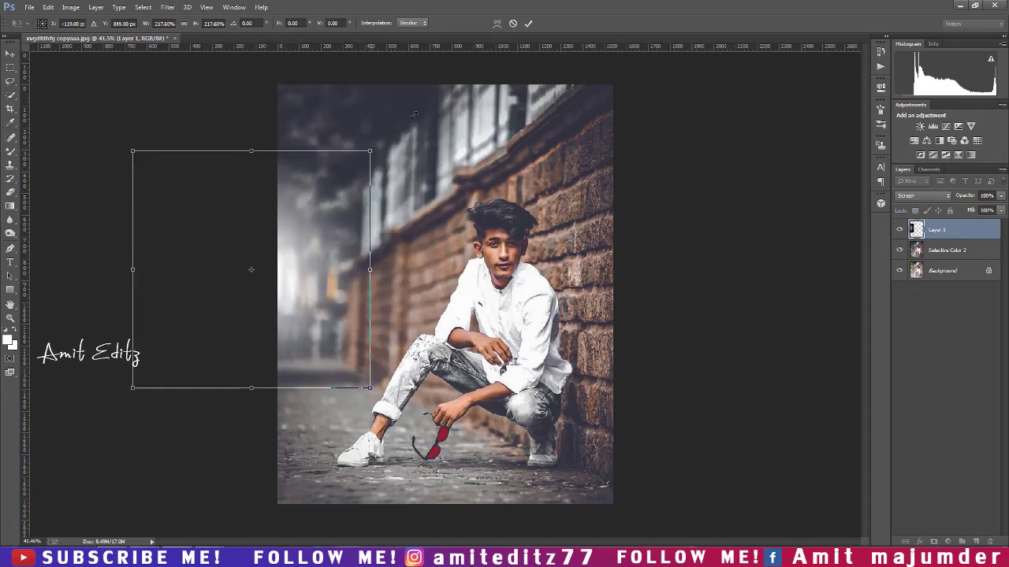
pyautogui.moveTo(369, 151); pyautogui.dragTo(431, 88)
pyautogui.moveTo(369, 203)
pyautogui.mouseDown()
pyautogui.moveTo(315, 217)
pyautogui.moveTo(314, 191)
pyautogui.mouseUp()
pyautogui.press('Return')
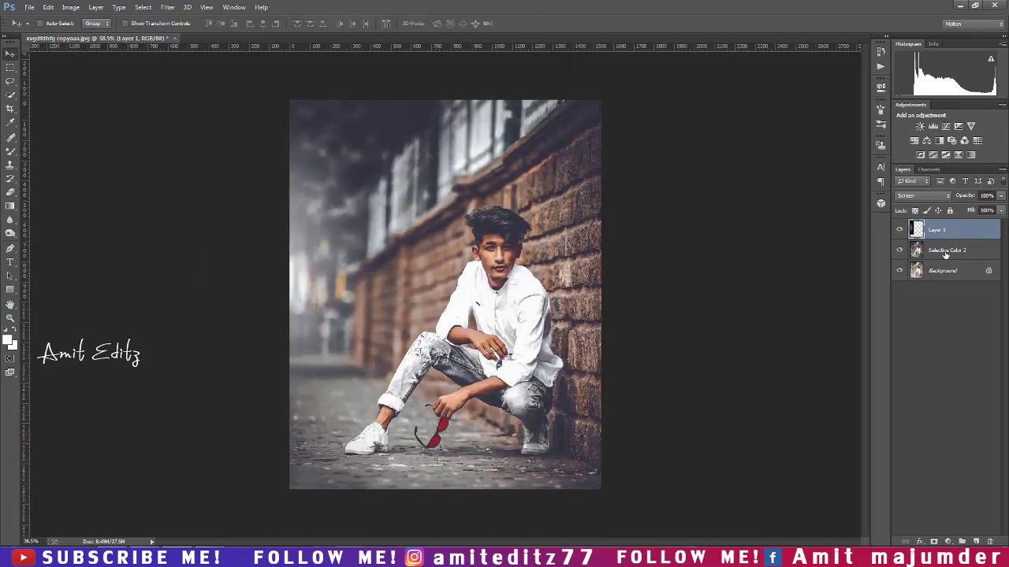
# - Merge the glow with Selective Color 2, commit a crop, and toggle Layer 1 to compare
pyautogui.keyDown('shift'); pyautogui.click(949, 251); pyautogui.keyUp('shift')
pyautogui.rightClick(945, 251)
pyautogui.click(828, 380)
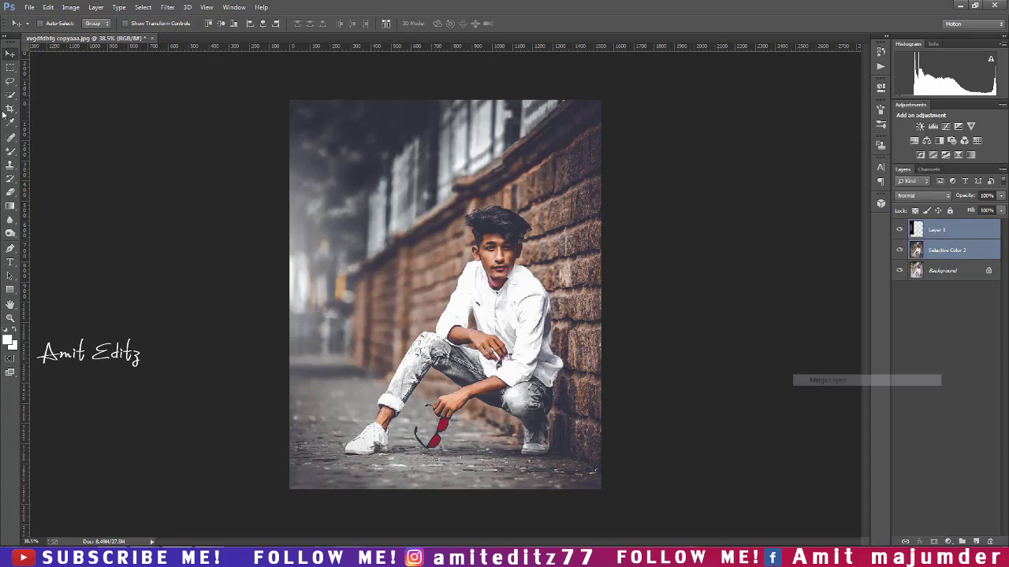
pyautogui.click(11, 107)
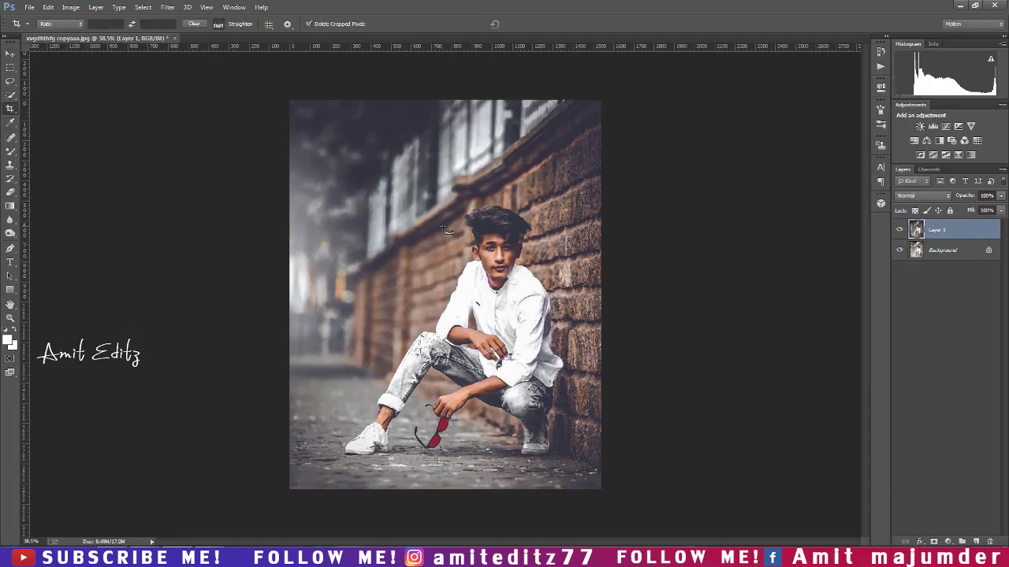
pyautogui.press('Return')
pyautogui.click(898, 231)
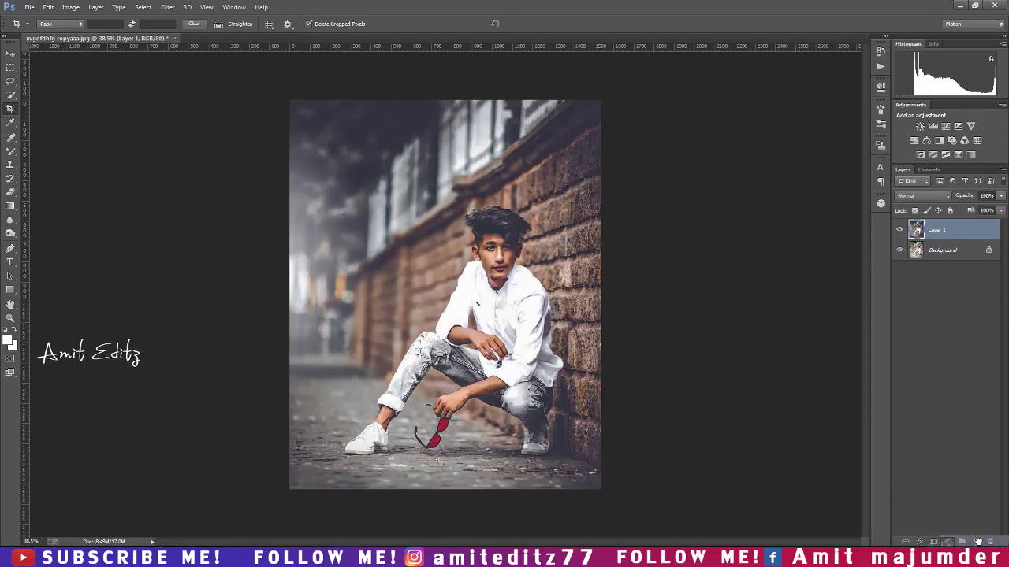
# - Duplicate Layer 1 and apply a 10-pixel High Pass filter to the copy
pyautogui.hotkey('ctrl', 'j')
pyautogui.click(166, 9)
pyautogui.moveTo(176, 242)
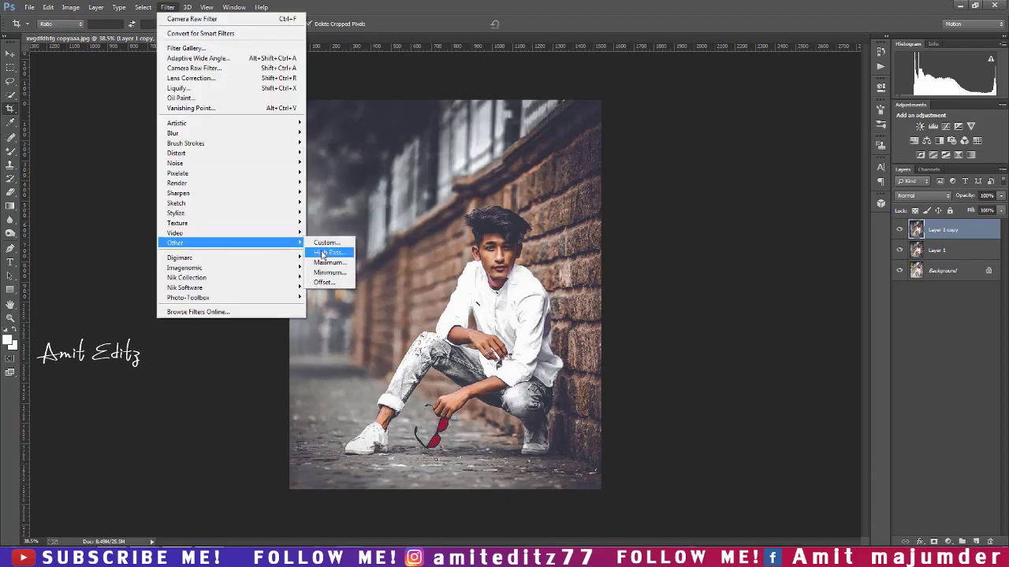
pyautogui.click(322, 253)
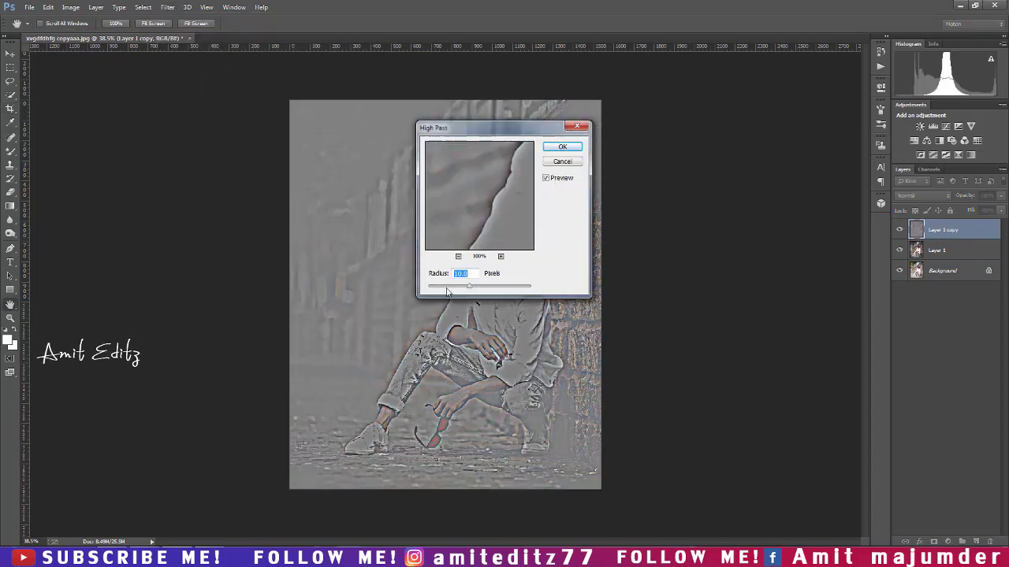
pyautogui.click(561, 148)
# - Set the high-pass copy to Soft Light at 20% opacity and merge it with Layer 1
pyautogui.press('c')
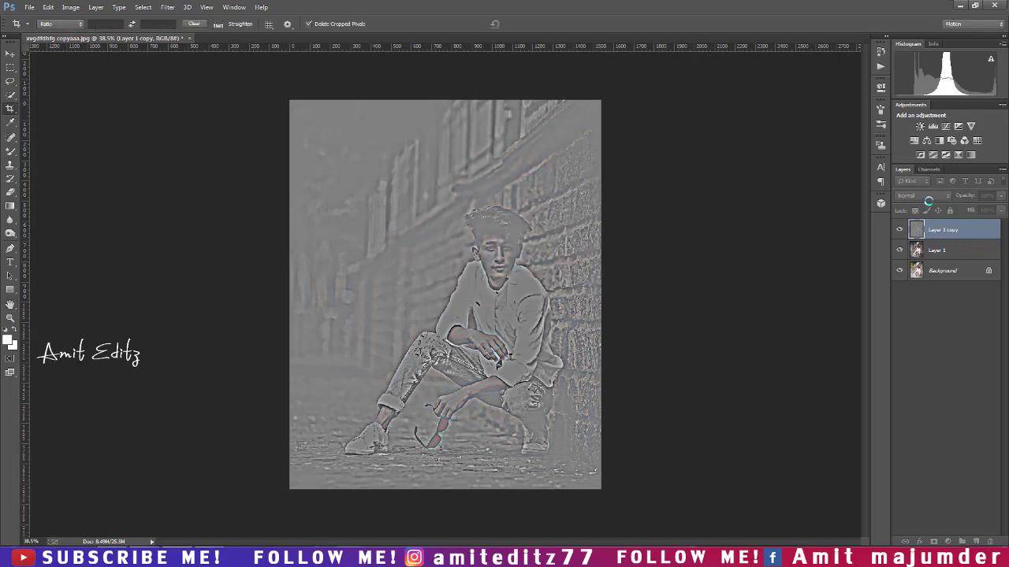
pyautogui.click(927, 195)
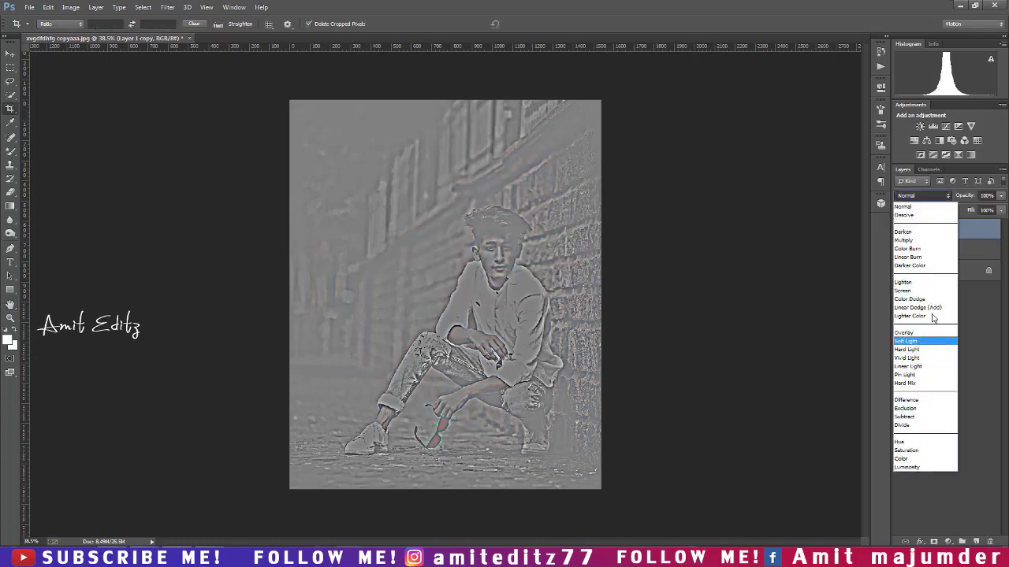
pyautogui.click(927, 341)
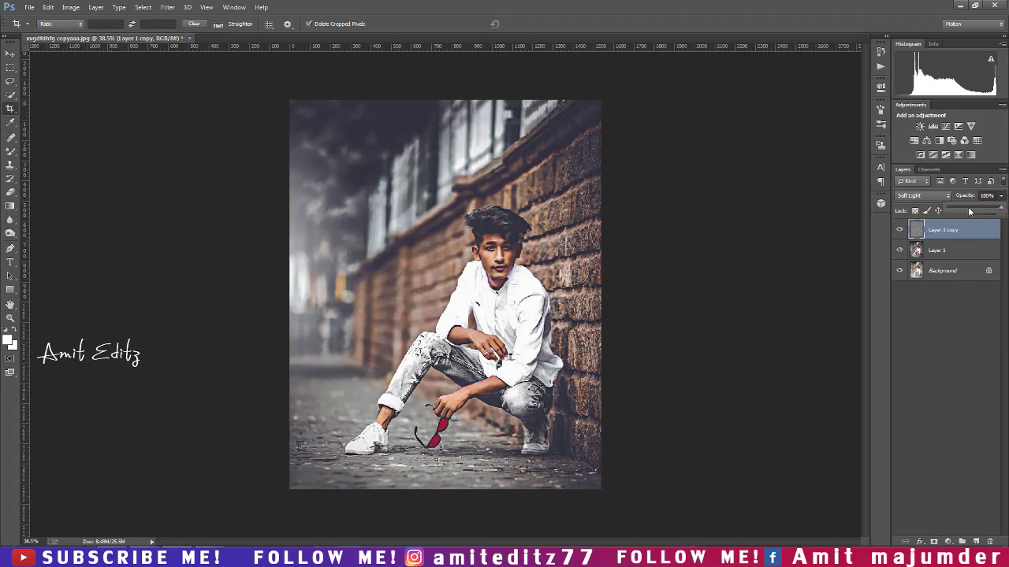
pyautogui.moveTo(969, 211); pyautogui.dragTo(965, 211)
pyautogui.moveTo(958, 211); pyautogui.dragTo(955, 210)
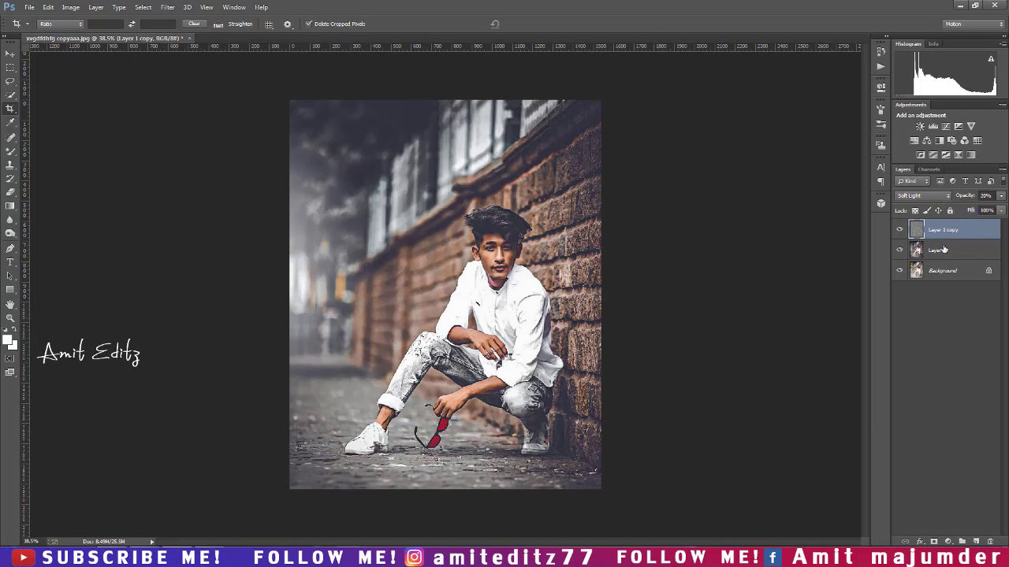
pyautogui.keyDown('ctrl'); pyautogui.click(946, 250); pyautogui.keyUp('ctrl')
pyautogui.rightClick(946, 250)
pyautogui.click(828, 380)
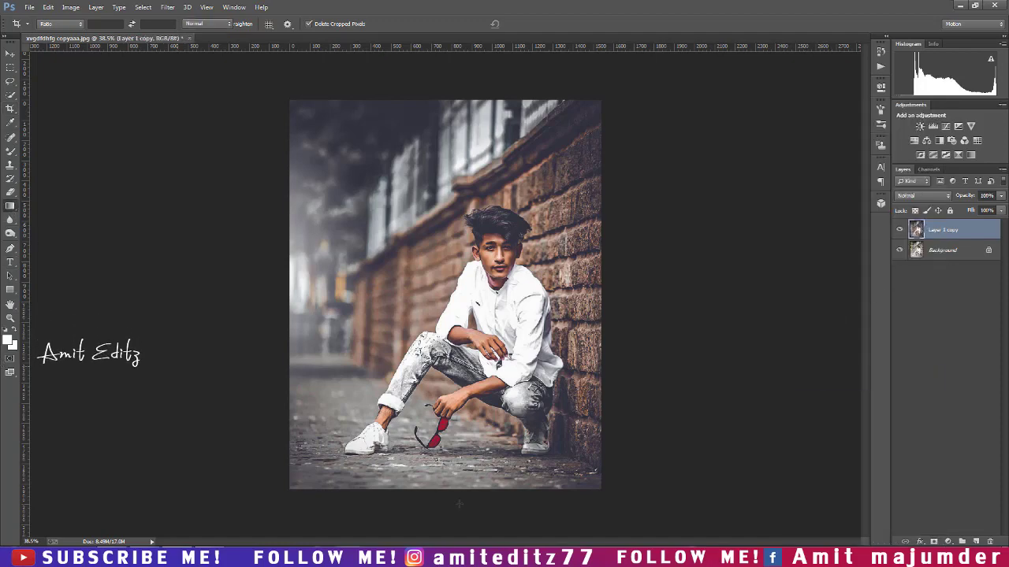
# - Darken the bottom edge with a 40% gradient, undoing the extra second pass
pyautogui.press('g')
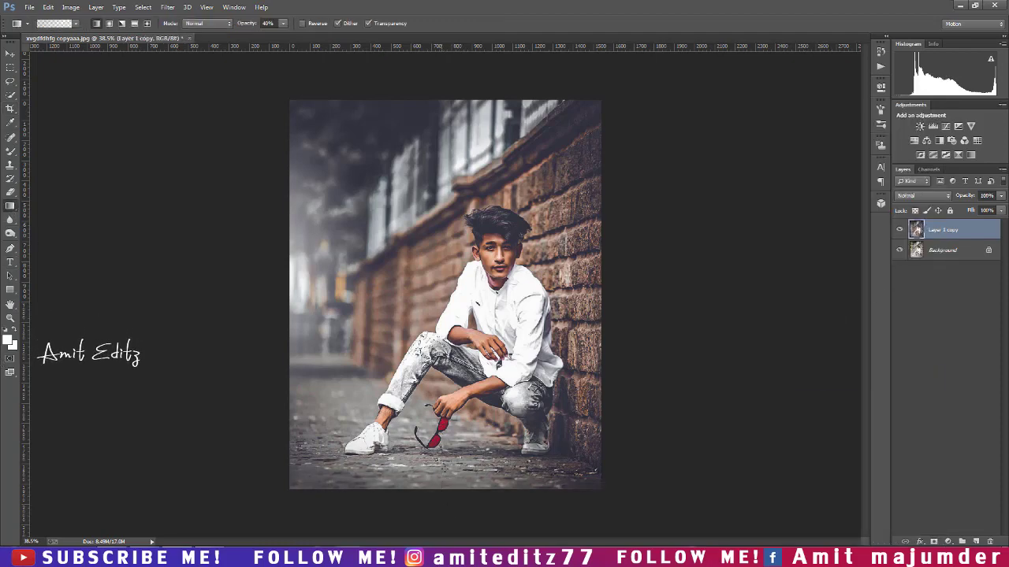
pyautogui.moveTo(443, 468)
pyautogui.mouseDown()
pyautogui.moveTo(442, 486)
pyautogui.moveTo(468, 505)
pyautogui.mouseUp()
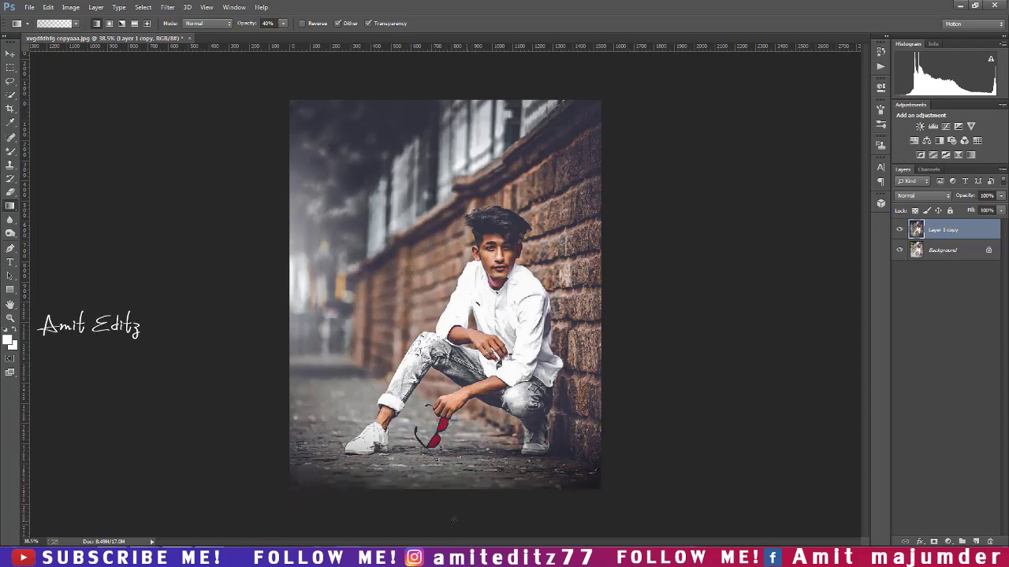
pyautogui.moveTo(473, 461); pyautogui.dragTo(473, 496)
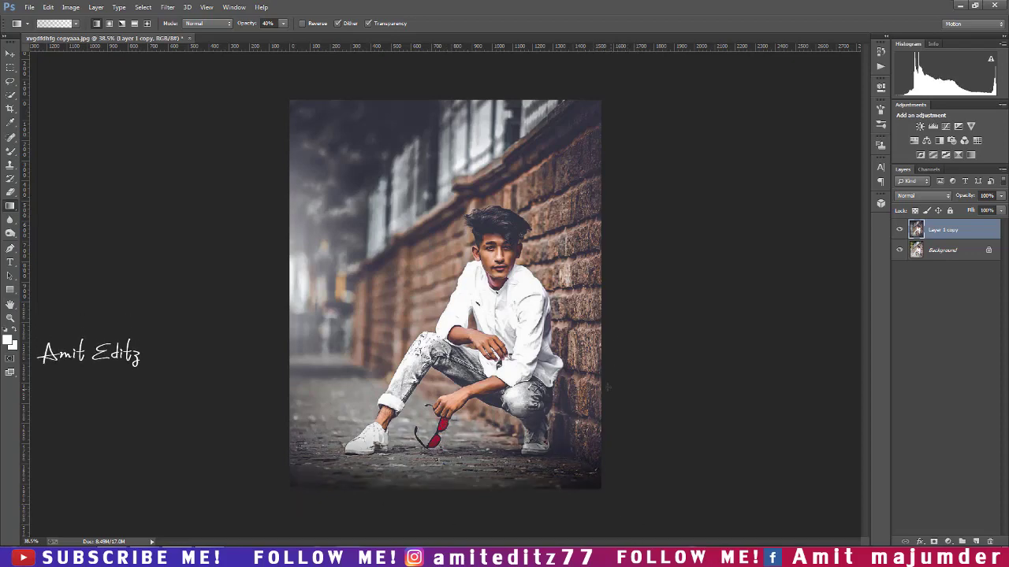
pyautogui.hotkey('ctrl', 'z')
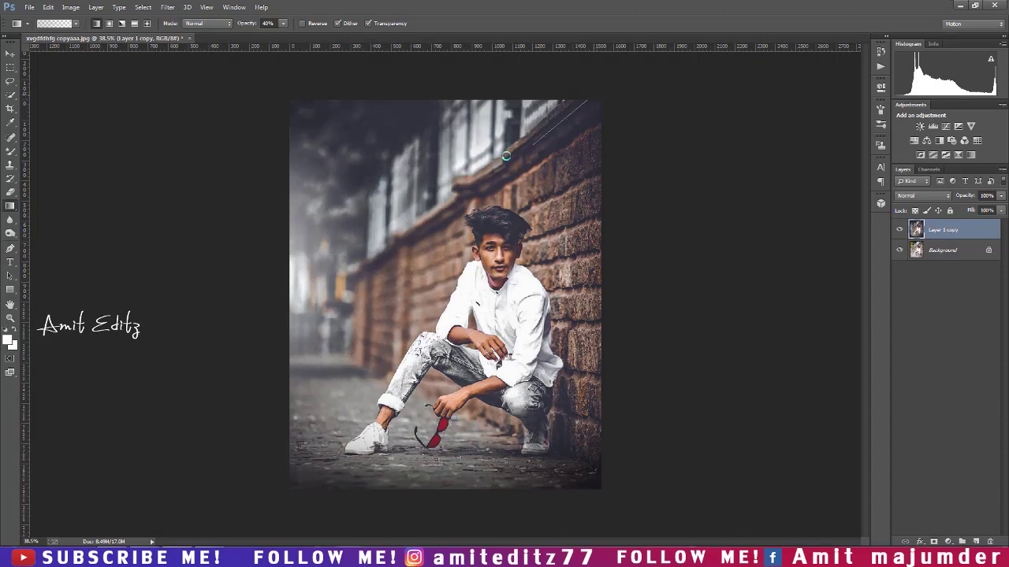
# - Darken the top-right corner and top centre with short 40% gradients
pyautogui.moveTo(596, 89); pyautogui.dragTo(579, 119)
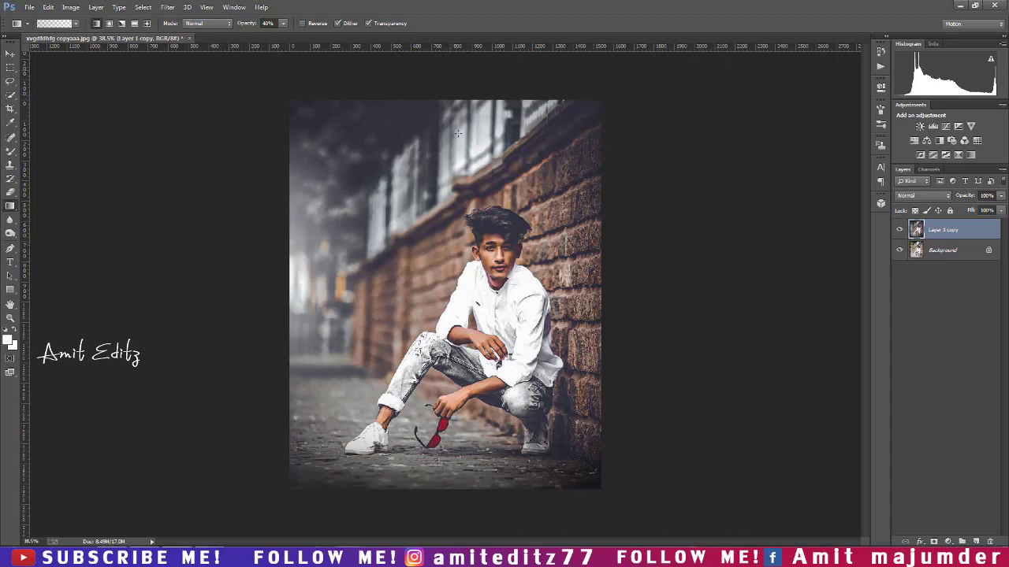
pyautogui.moveTo(457, 134); pyautogui.dragTo(473, 103)
pyautogui.scroll(-2, 442, 252)
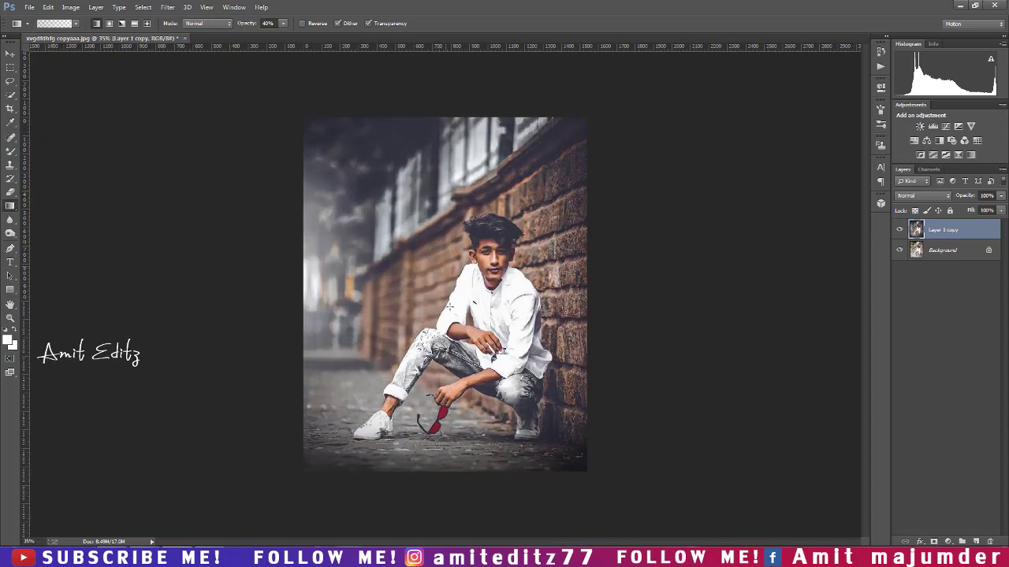
pyautogui.scroll(1, 450, 304)
pyautogui.scroll(1, 584, 292)
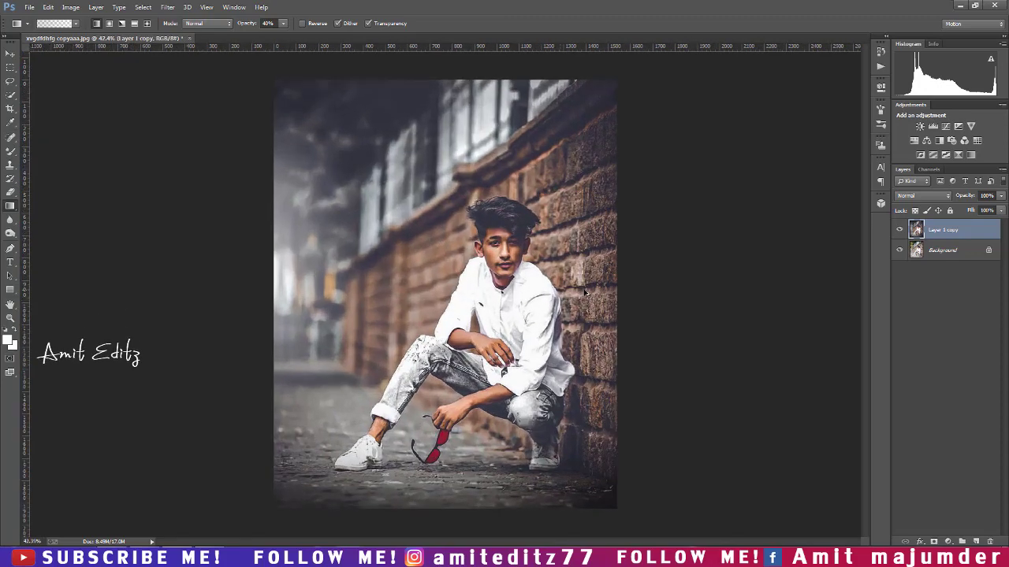
pyautogui.click(900, 229)
pyautogui.click(900, 229)
pyautogui.click(899, 230)
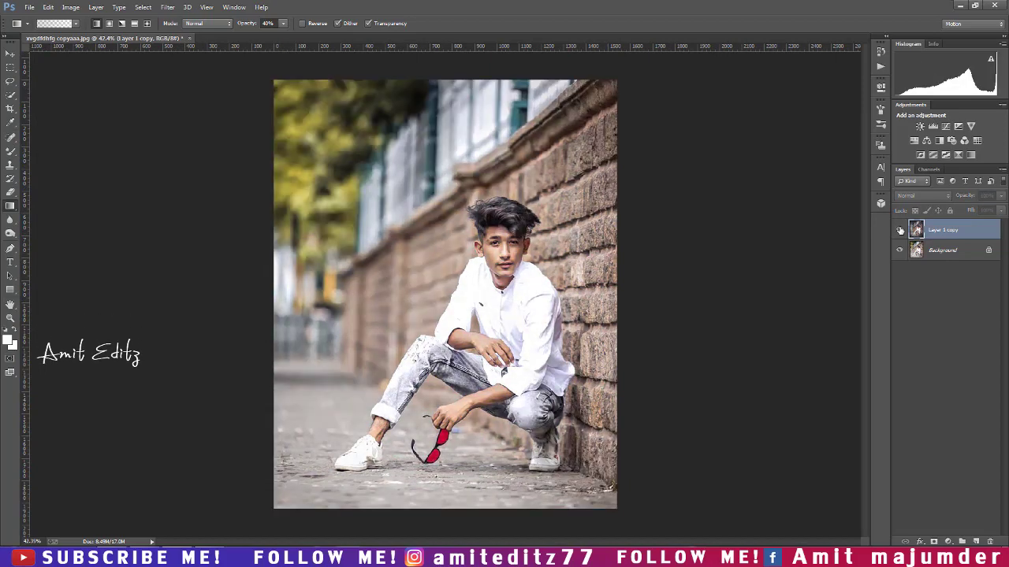
pyautogui.click(900, 229)
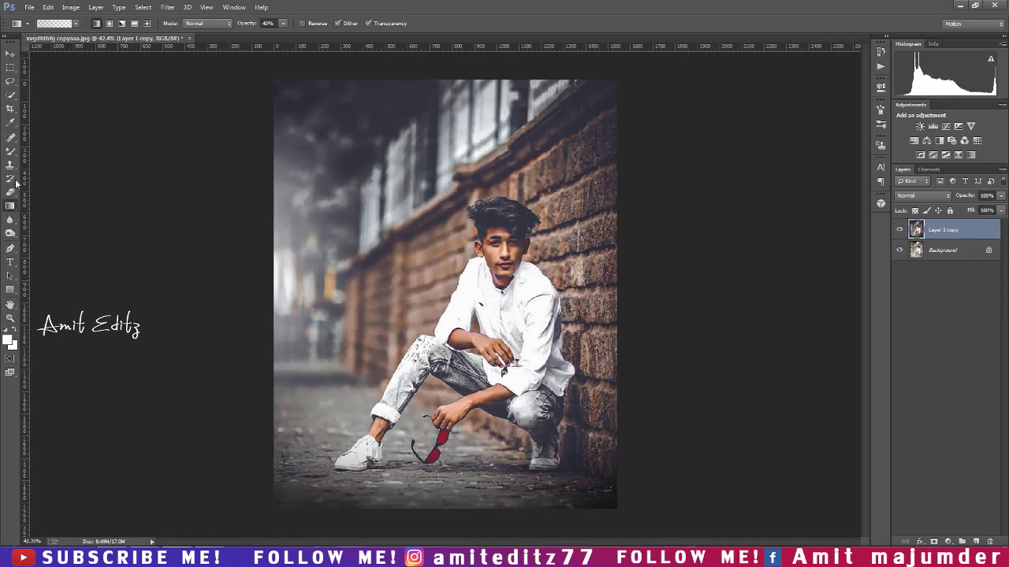
pyautogui.moveTo(10, 150); pyautogui.dragTo(38, 154)
# - Pick the watermark brush tip and stamp it once on the wall beside the boy's face
pyautogui.click(37, 150)
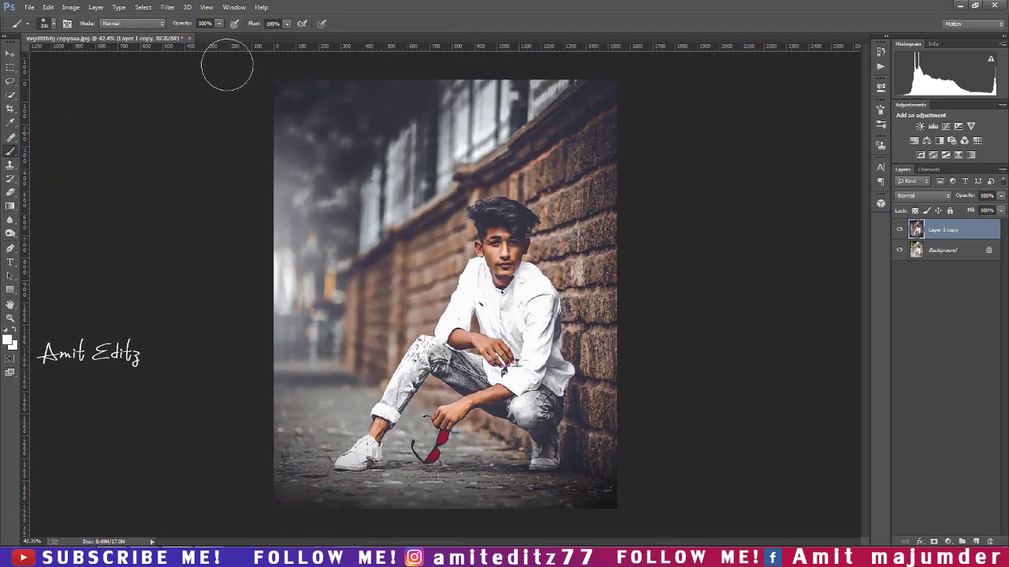
pyautogui.rightClick(397, 261)
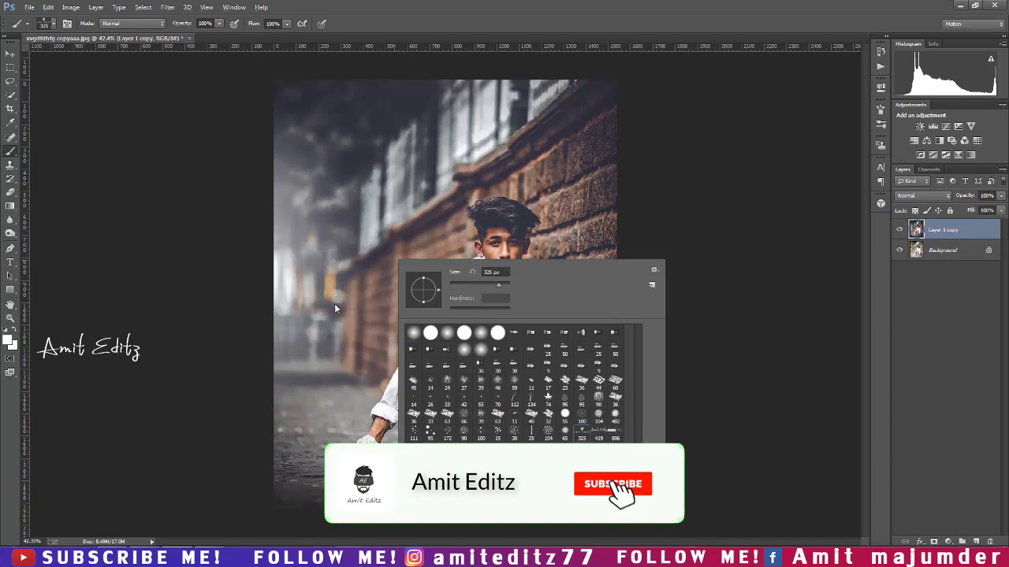
pyautogui.click(334, 305)
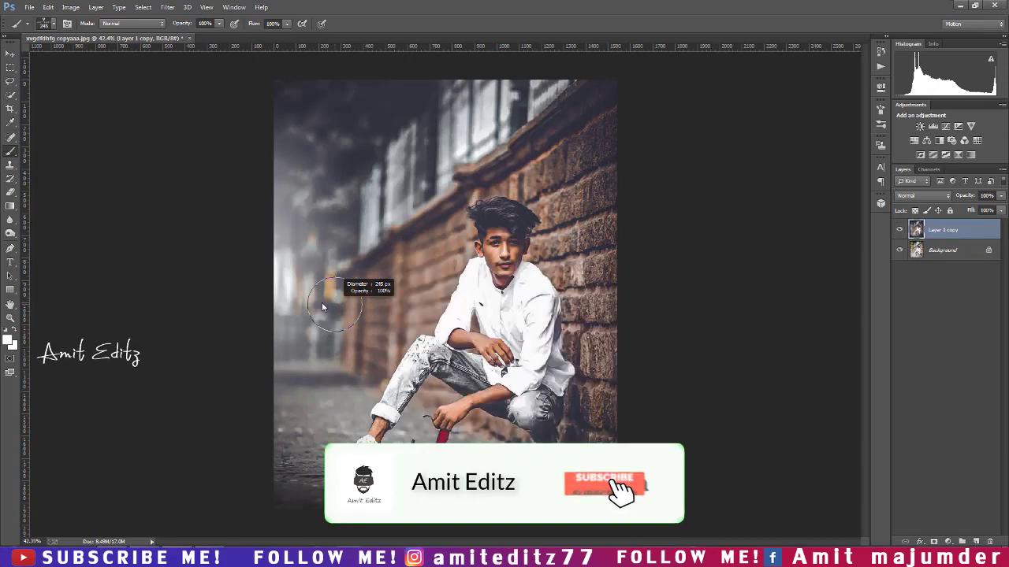
pyautogui.click(378, 292)
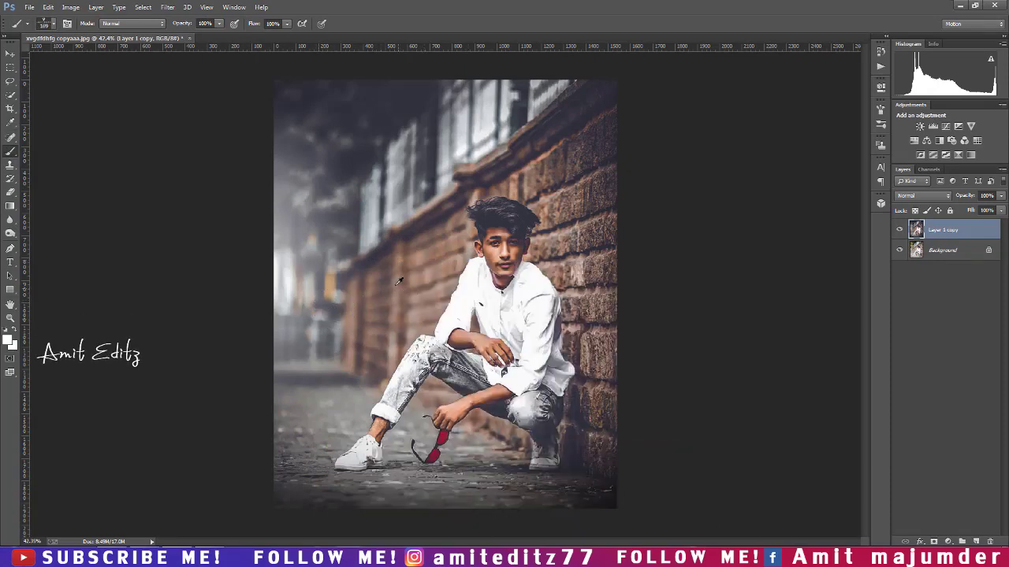
pyautogui.keyDown('alt'); pyautogui.rightClick(394, 285); pyautogui.keyUp('alt')
pyautogui.rightClick(401, 250)
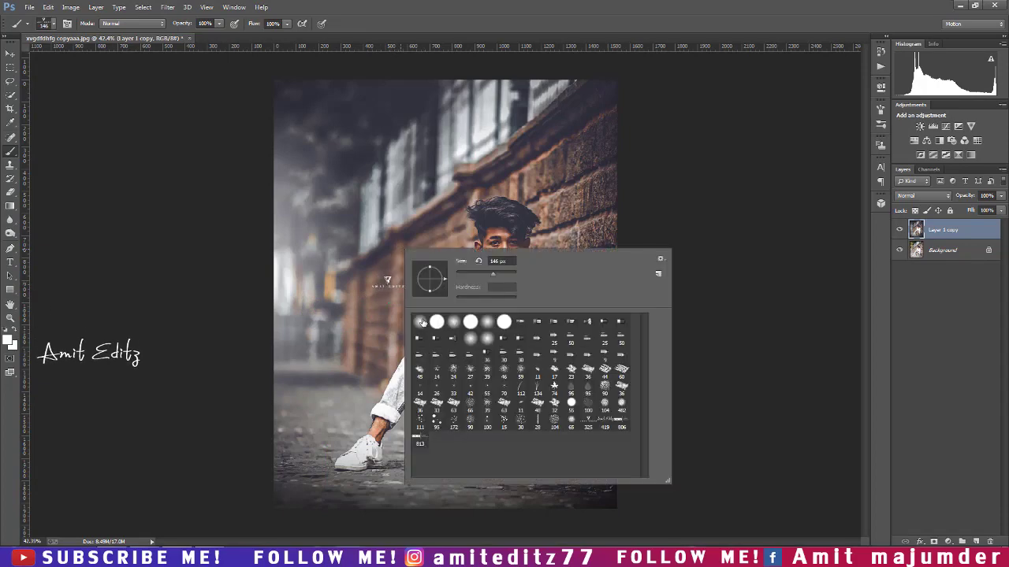
# - Toggle Layer 1 copy's visibility to compare, leaving it hidden to show the original
pyautogui.press('v')
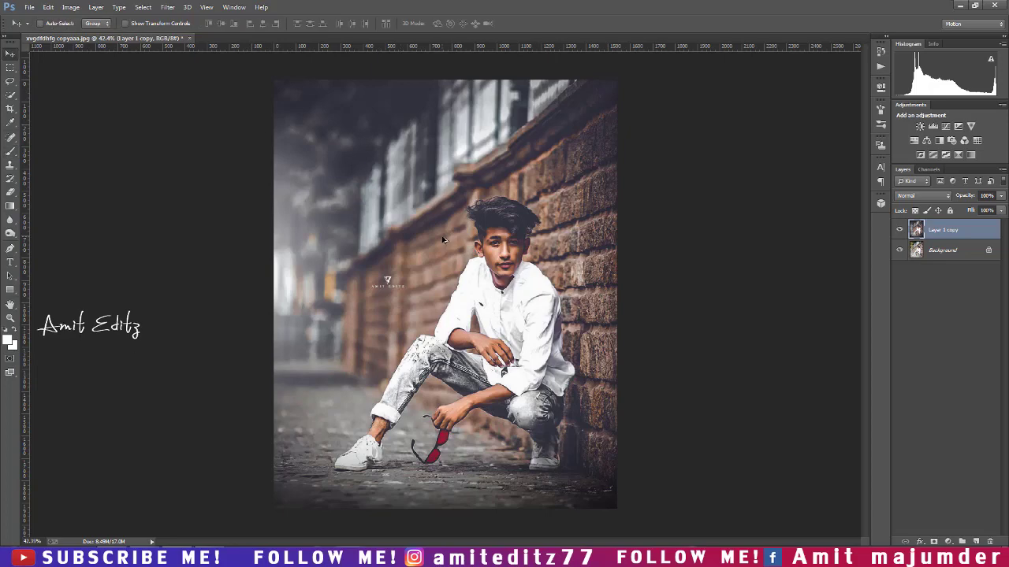
pyautogui.scroll(-2, 448, 245)
pyautogui.scroll(2, 448, 245)
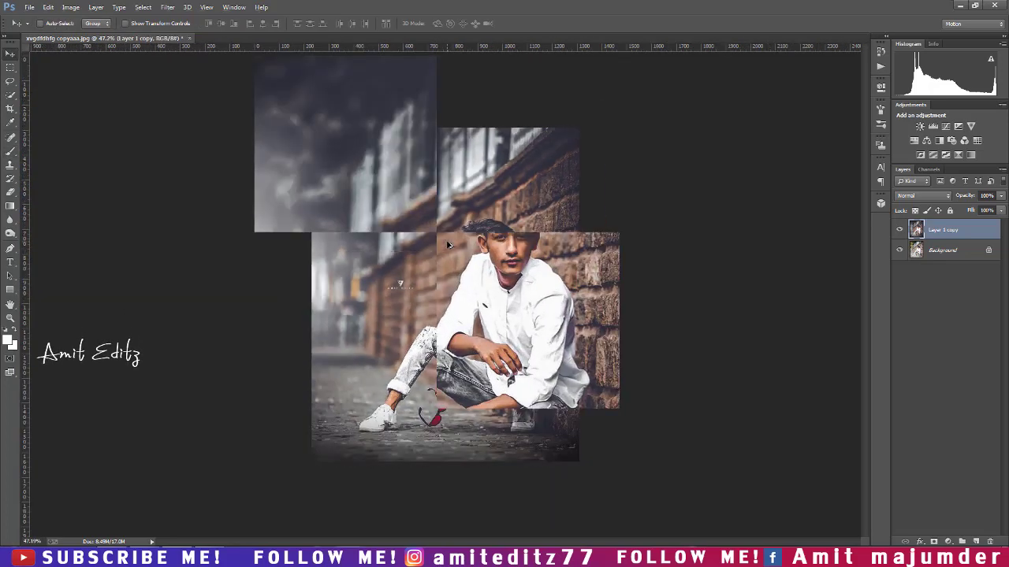
pyautogui.scroll(-1, 387, 279)
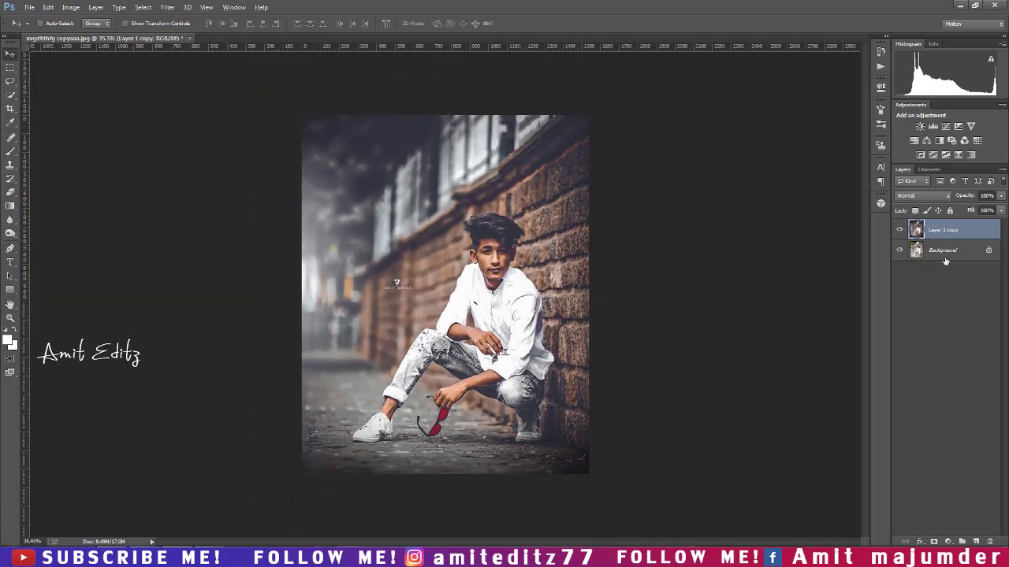
pyautogui.click(898, 230)
pyautogui.click(899, 230)
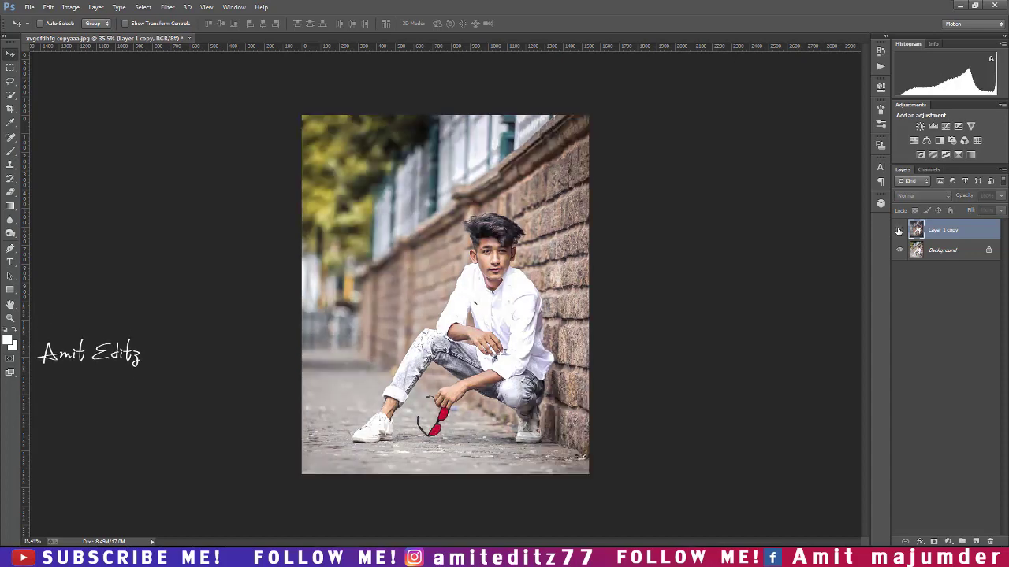
pyautogui.click(898, 231)
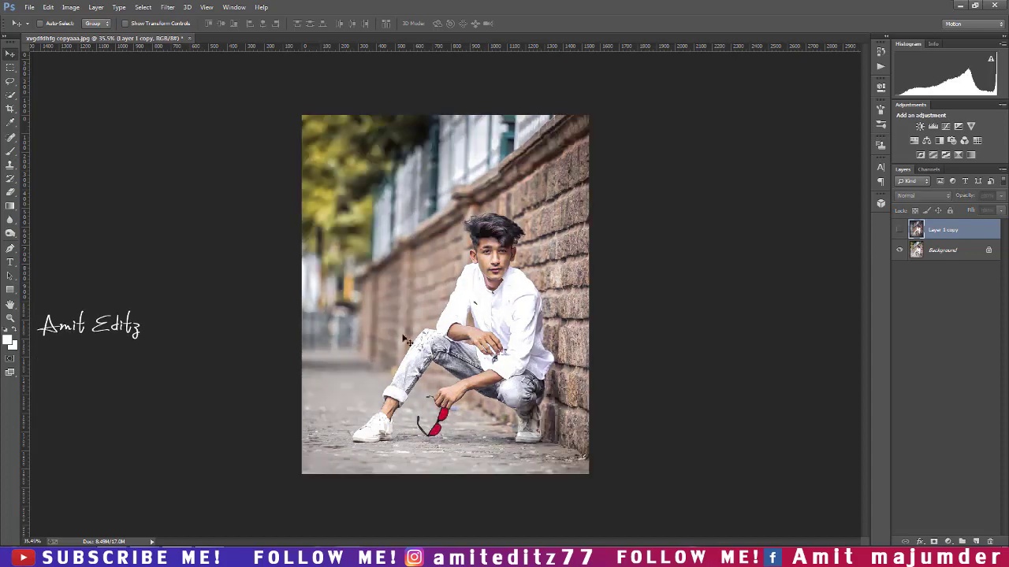